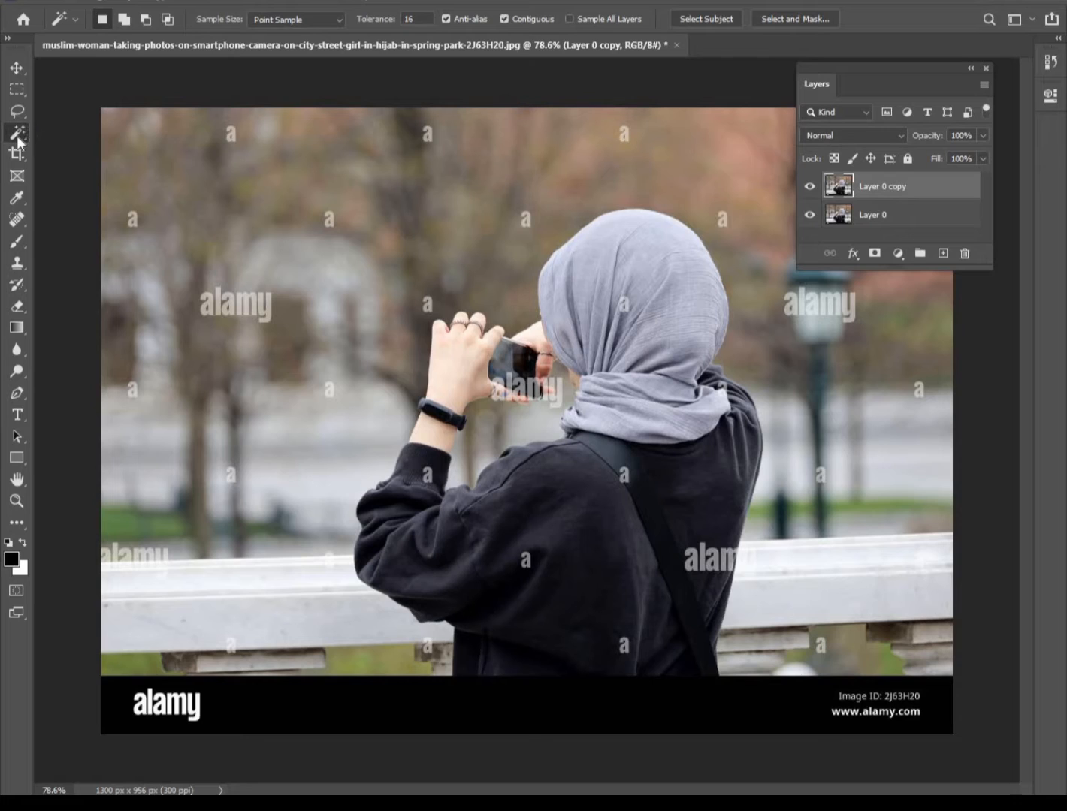
Step: Using the Object Selection tool in Lasso mode, select the "alamy" wordmark and the four nearest small "a" marks in the photo's upper-left area
right_click(17, 138)
click(70, 135)
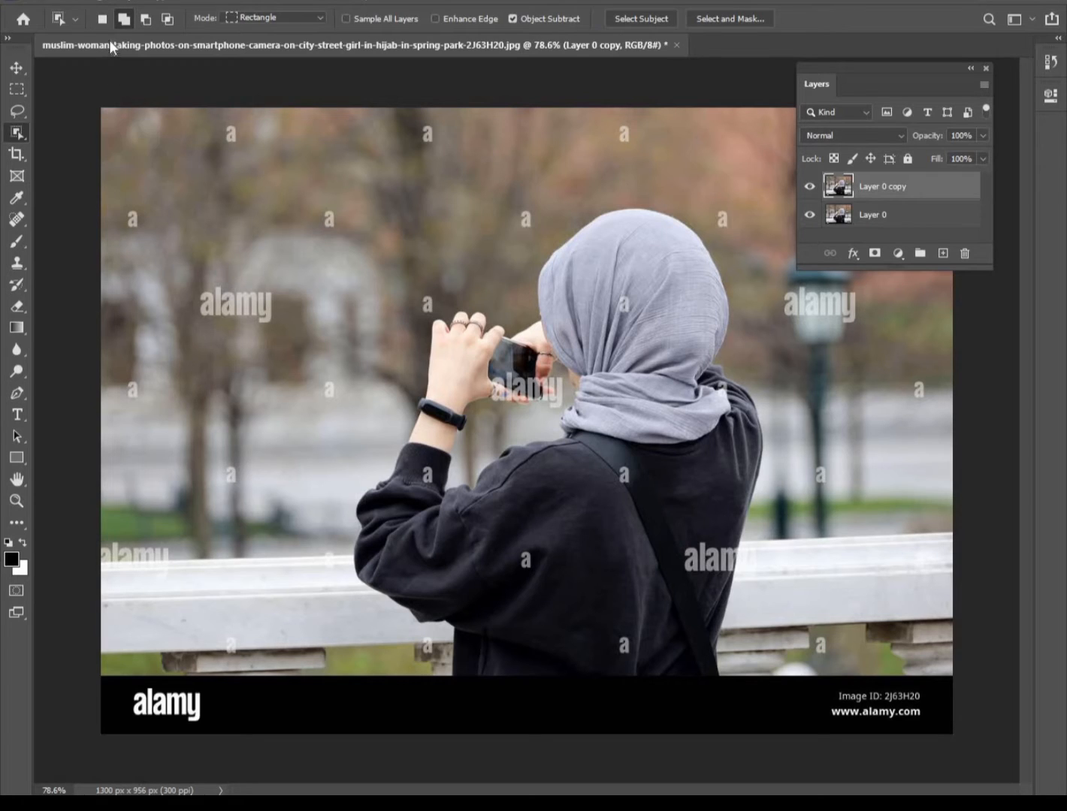
click(262, 16)
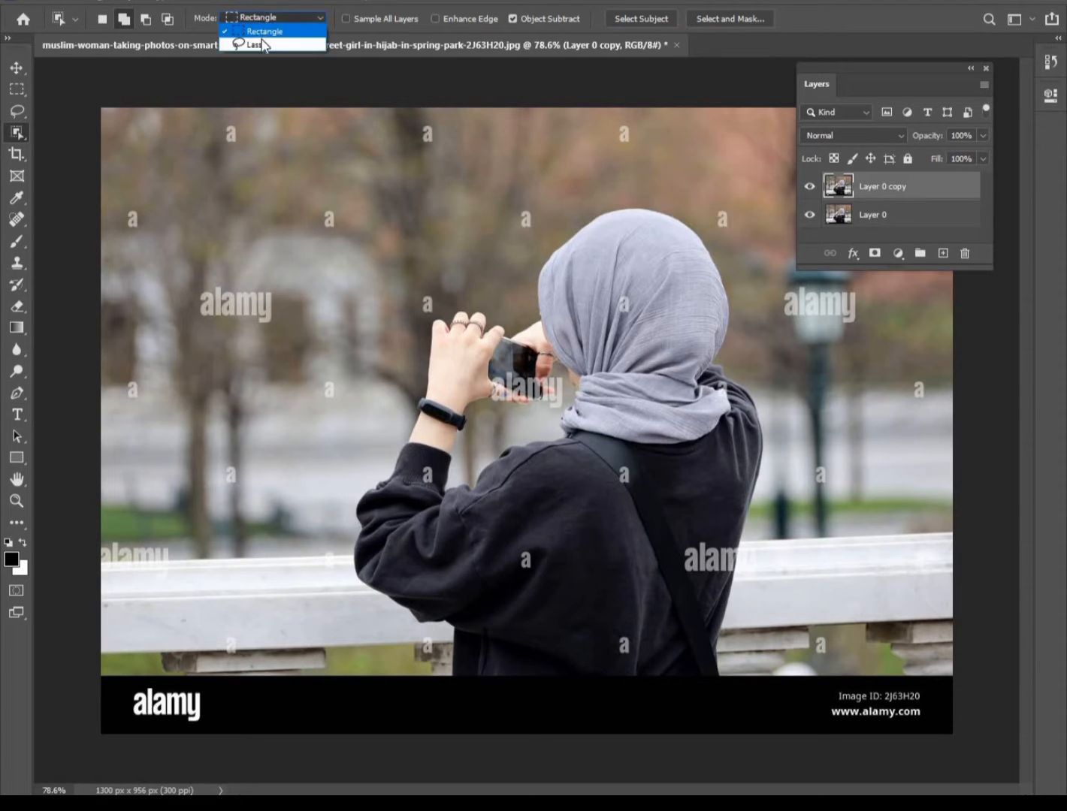
click(262, 45)
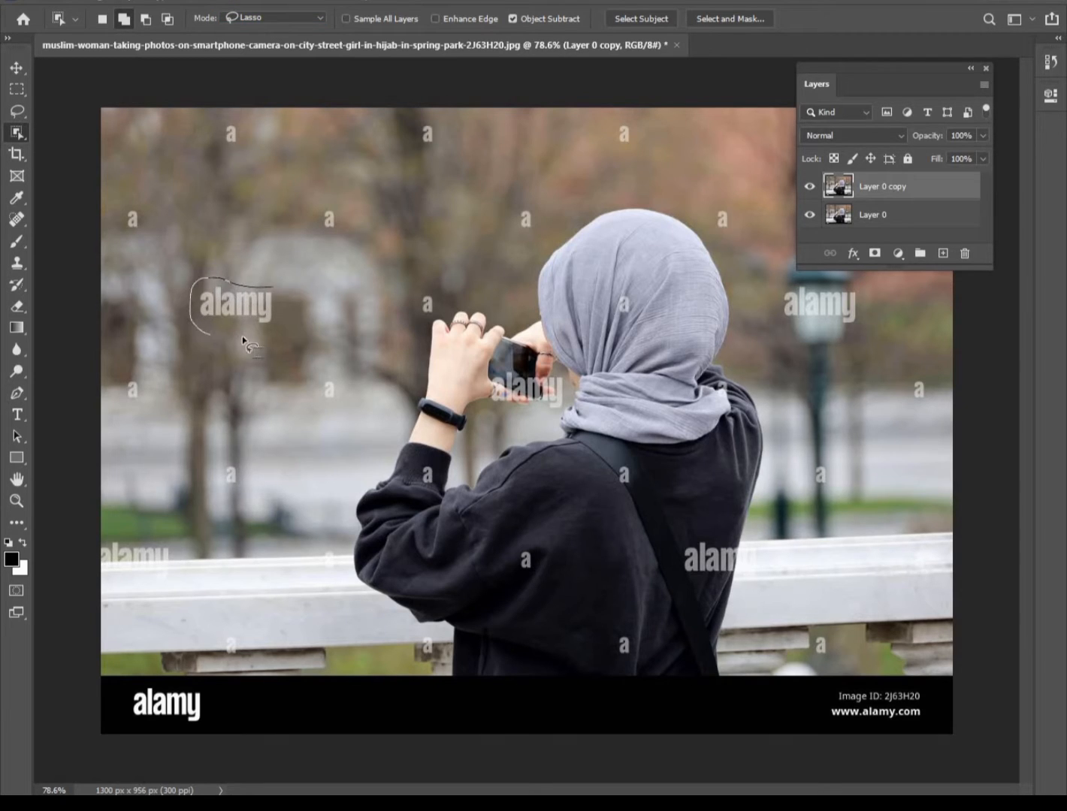
drag(280, 299, 273, 287)
drag(130, 207, 125, 224)
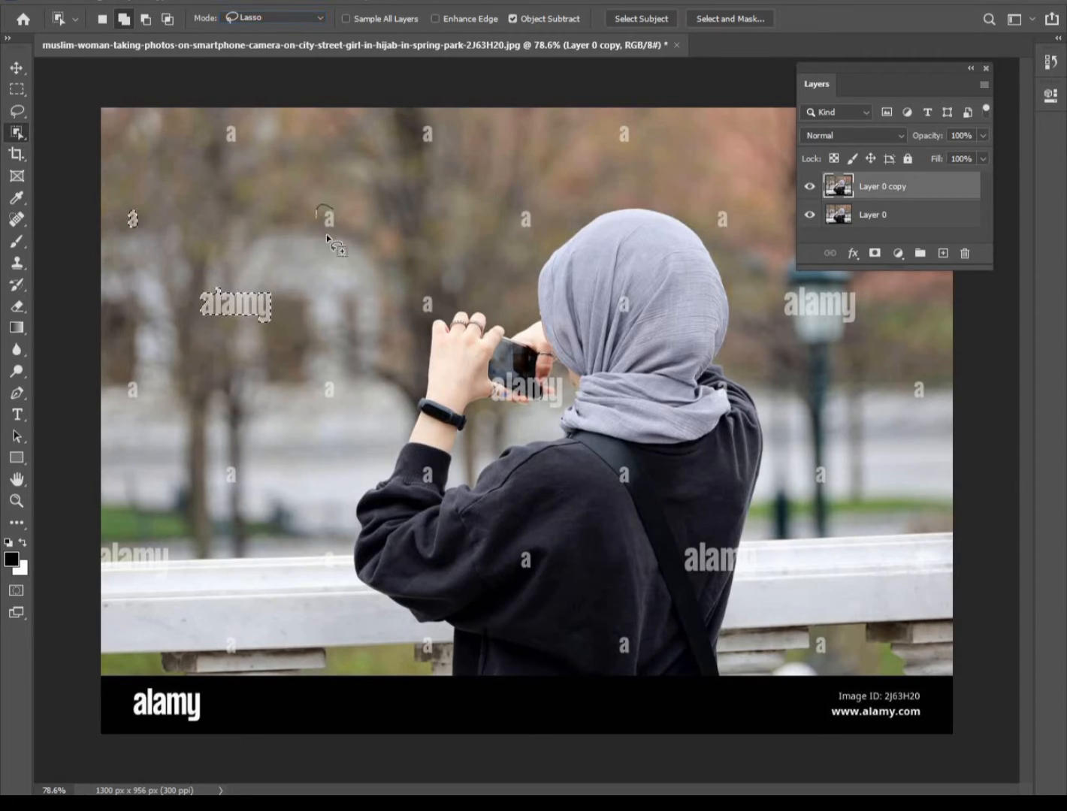
drag(326, 234, 342, 218)
mouse_move(242, 123)
mouse_down()
mouse_move(219, 141)
mouse_move(241, 145)
mouse_up()
mouse_move(438, 121)
mouse_down()
mouse_move(420, 139)
mouse_move(439, 123)
mouse_up()
drag(414, 123, 421, 148)
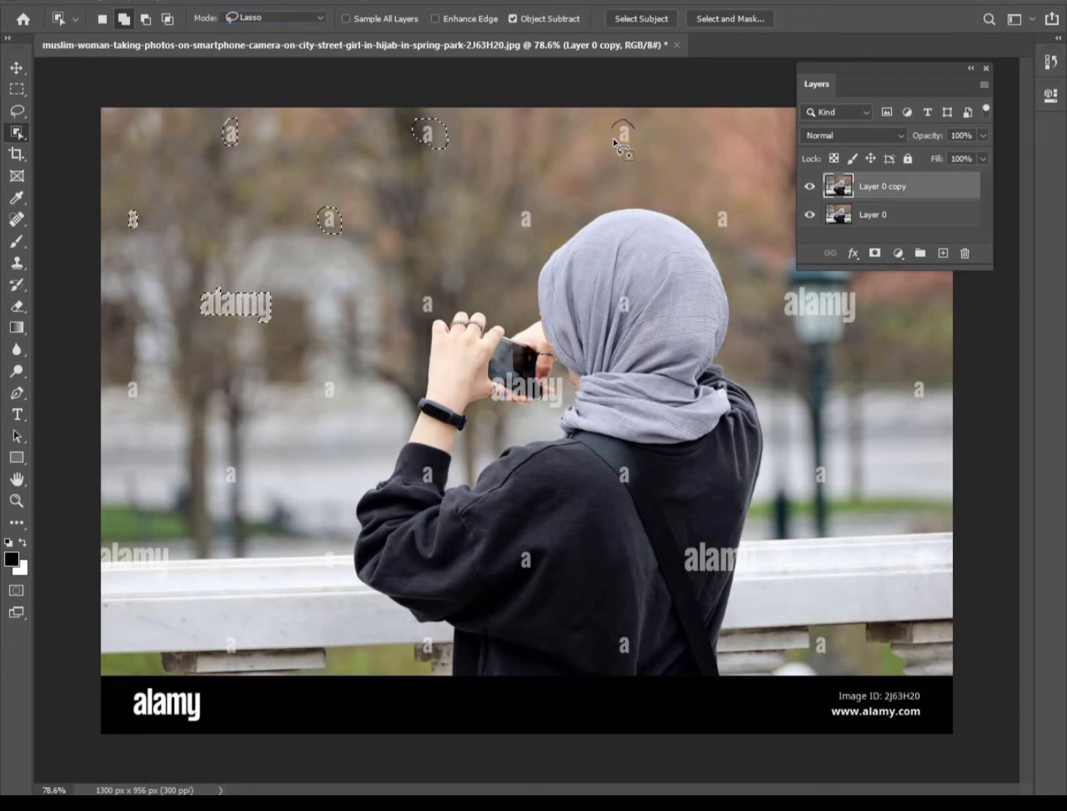
Step: Add the "a" marks and both "alamy" wordmarks above and along the woman's right side to the selection
drag(634, 133, 630, 124)
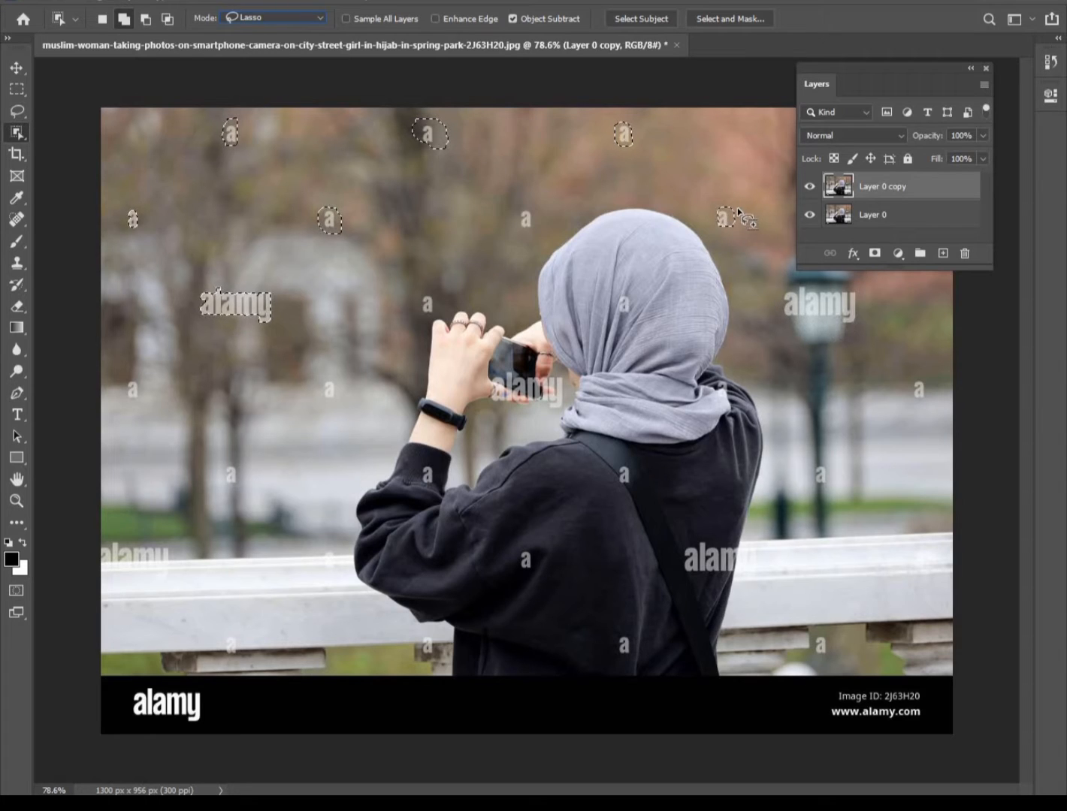
mouse_move(737, 210)
mouse_down()
mouse_move(712, 204)
mouse_move(713, 219)
mouse_move(732, 236)
mouse_move(735, 209)
mouse_up()
drag(829, 283, 811, 280)
mouse_move(794, 329)
mouse_down()
mouse_move(847, 328)
mouse_move(862, 311)
mouse_move(854, 291)
mouse_up()
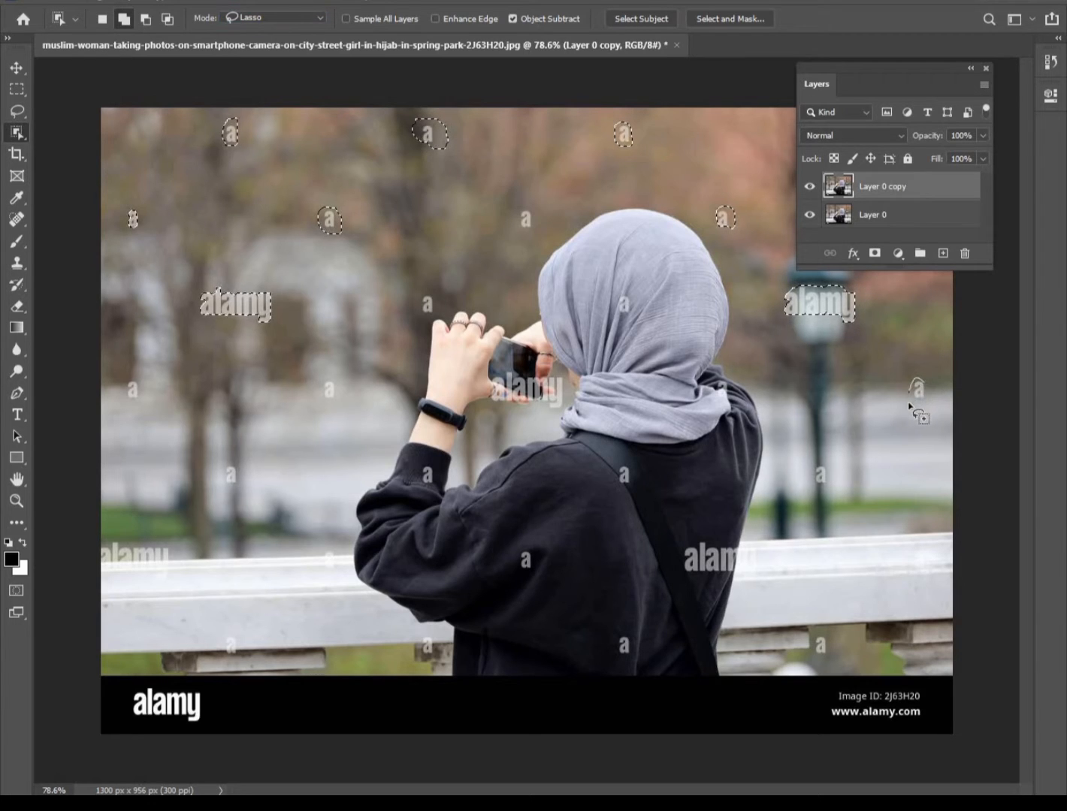
mouse_move(924, 406)
mouse_down()
mouse_move(922, 379)
mouse_move(912, 405)
mouse_up()
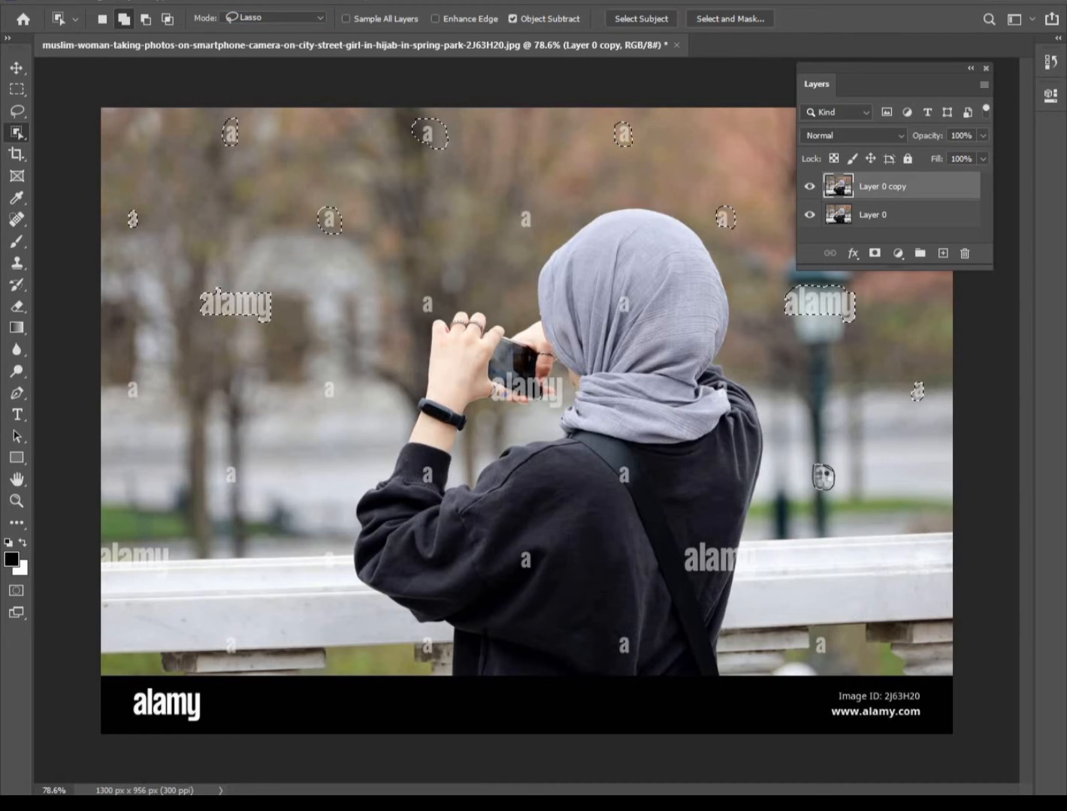
mouse_move(830, 639)
mouse_down()
mouse_move(818, 634)
mouse_move(812, 660)
mouse_move(828, 661)
mouse_up()
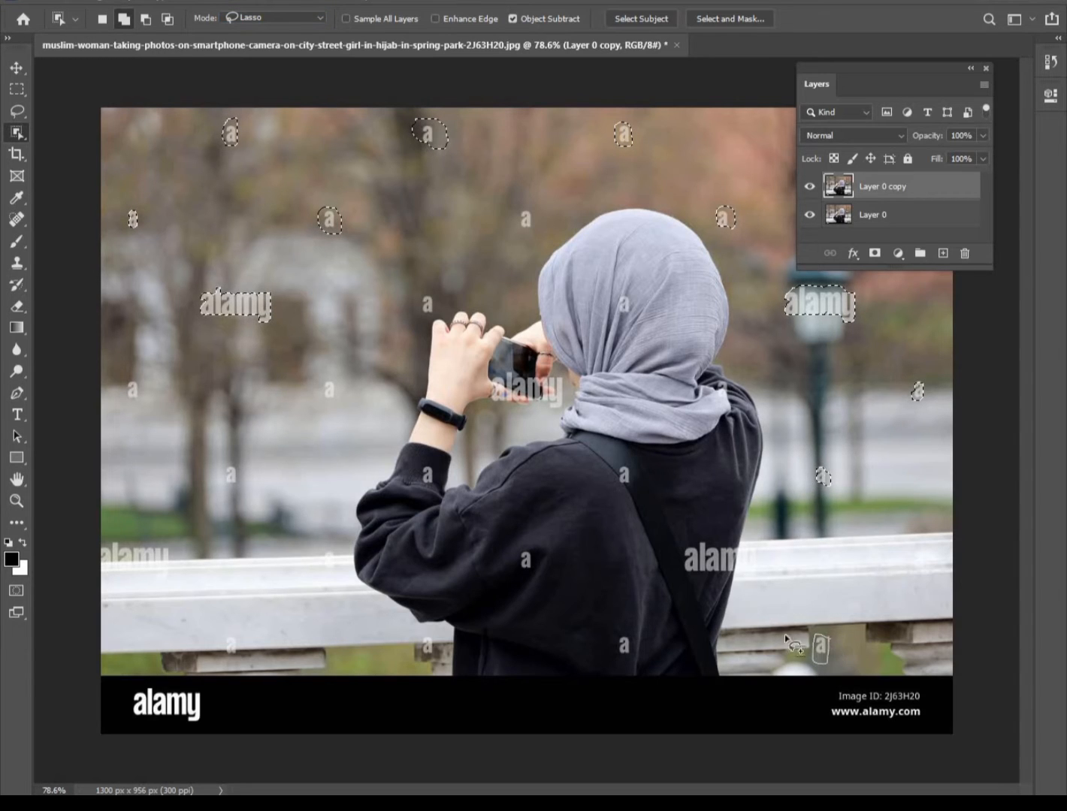
mouse_move(744, 542)
mouse_down()
mouse_move(714, 534)
mouse_move(682, 543)
mouse_move(676, 560)
mouse_move(686, 581)
mouse_move(726, 589)
mouse_move(744, 554)
mouse_up()
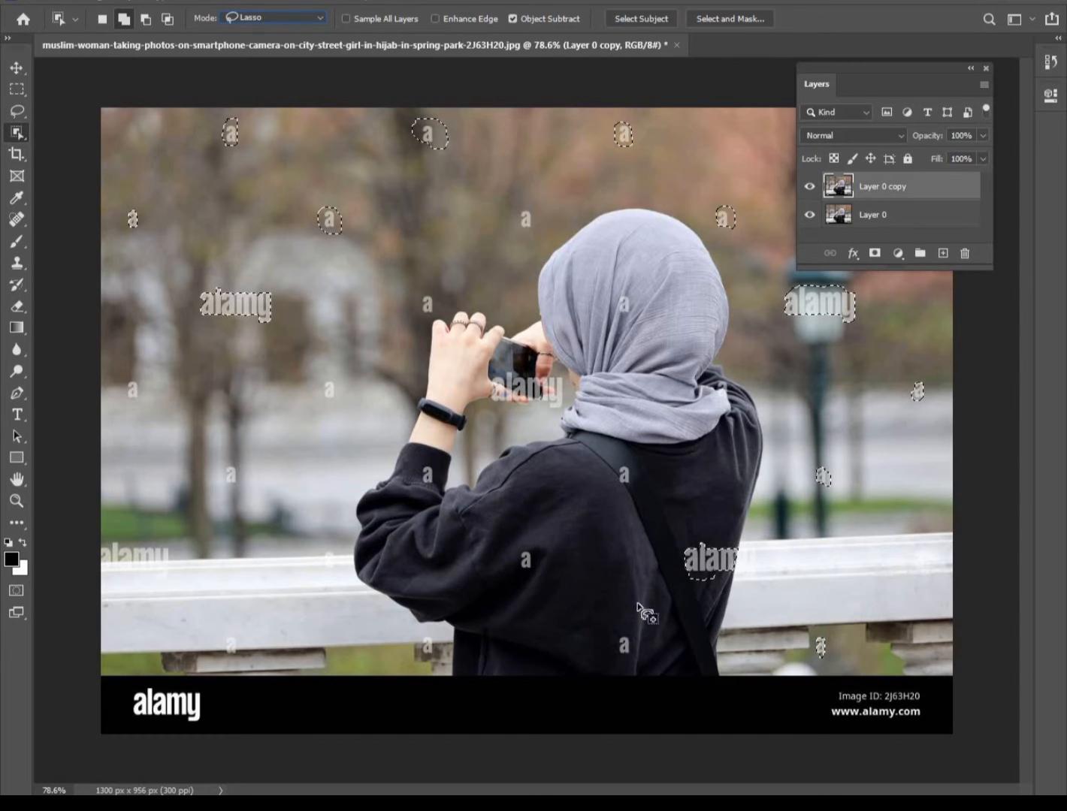
mouse_move(742, 544)
mouse_down()
mouse_move(749, 574)
mouse_move(703, 597)
mouse_move(678, 590)
mouse_move(725, 548)
mouse_move(739, 546)
mouse_move(748, 569)
mouse_up()
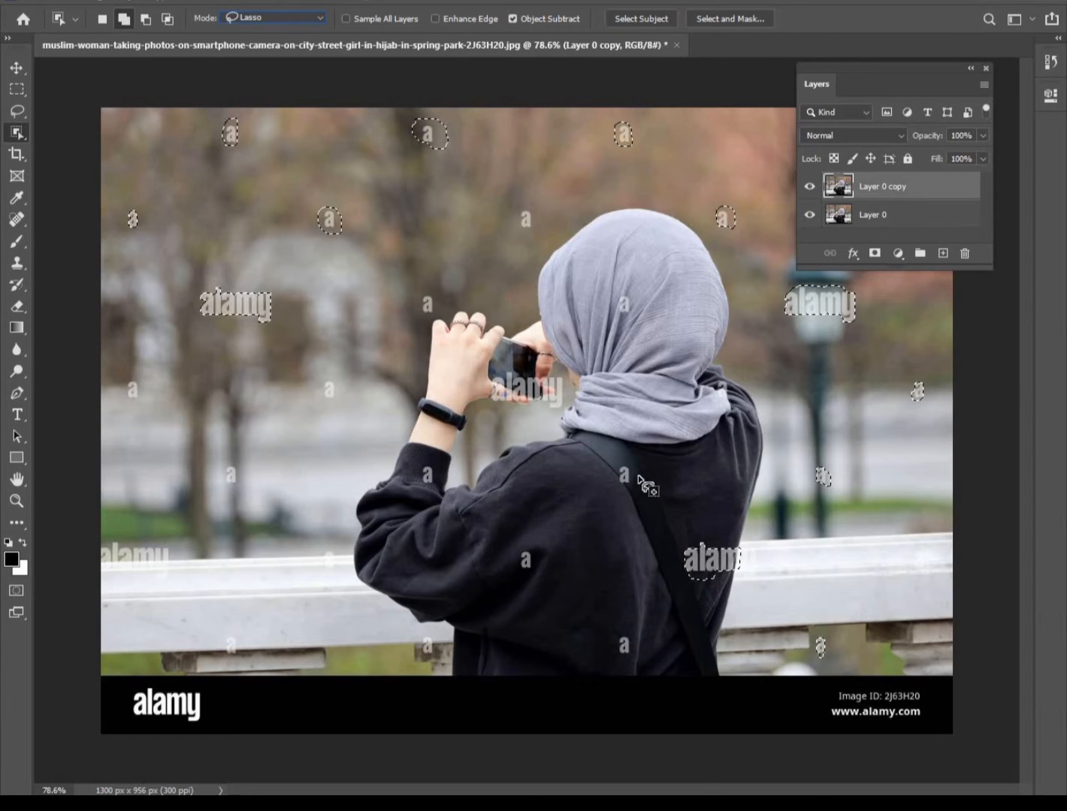
Step: Add the "a" marks on the bag strap, on the headscarf, beside the headscarf and above the hand to the selection
mouse_move(619, 464)
mouse_down()
mouse_move(610, 481)
mouse_move(625, 490)
mouse_move(640, 480)
mouse_move(631, 463)
mouse_up()
drag(630, 291, 617, 312)
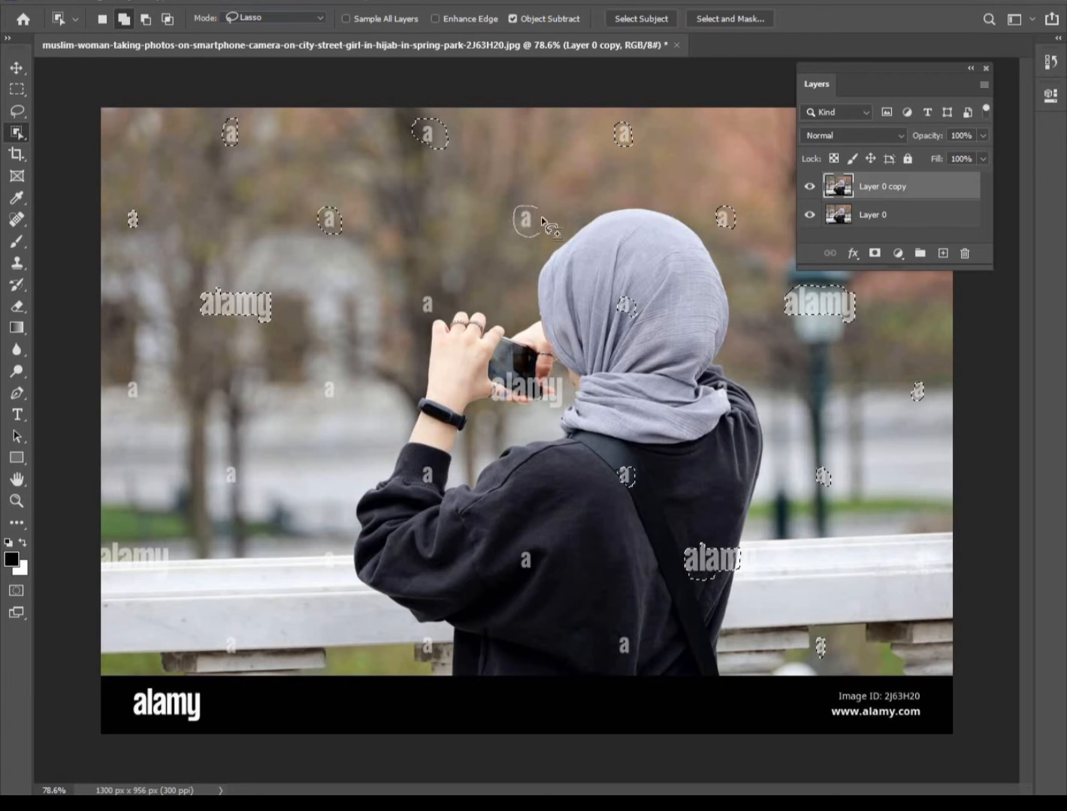
drag(528, 212, 528, 213)
mouse_move(432, 285)
mouse_down()
mouse_move(418, 311)
mouse_move(445, 310)
mouse_move(444, 296)
mouse_move(421, 287)
mouse_move(419, 371)
mouse_move(417, 317)
mouse_move(441, 321)
mouse_move(447, 304)
mouse_move(417, 288)
mouse_move(415, 320)
mouse_up()
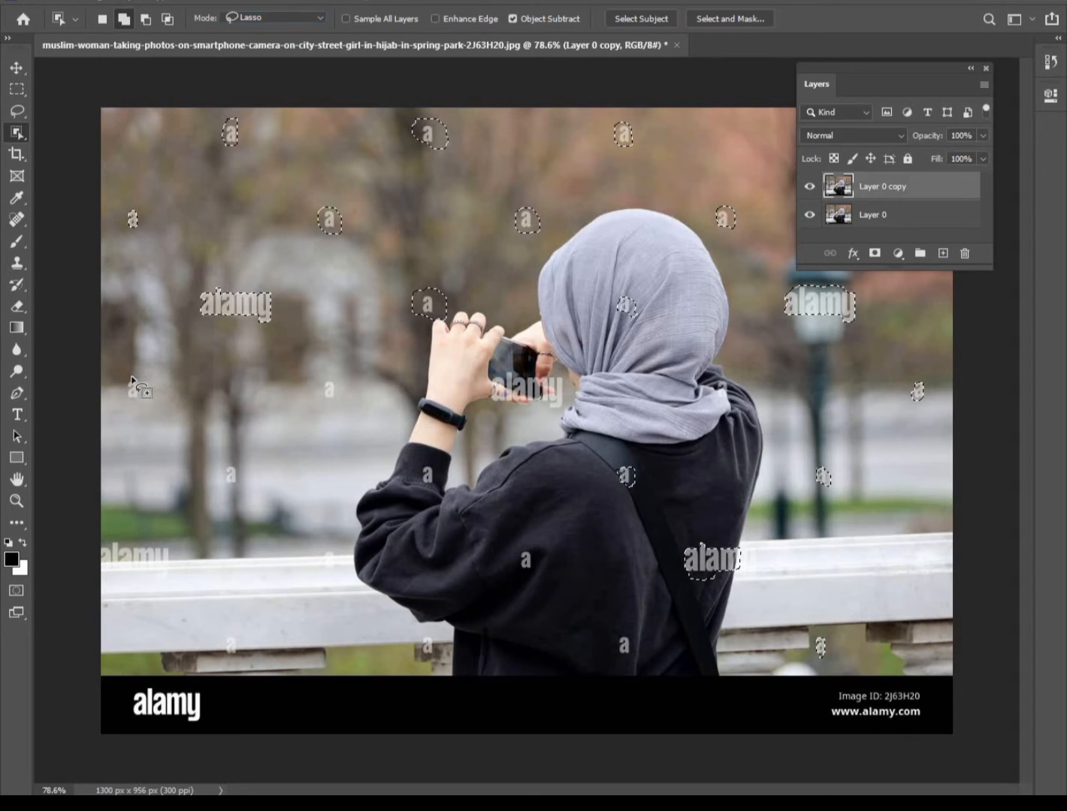
Step: Add the far-left "a" mark, the railing's "alamy" wordmark and "a" mark, and the black footer's alamy logo to the selection
mouse_move(136, 377)
mouse_down()
mouse_move(117, 386)
mouse_move(125, 396)
mouse_up()
mouse_move(177, 541)
mouse_down()
mouse_move(92, 546)
mouse_move(102, 583)
mouse_move(149, 586)
mouse_move(181, 569)
mouse_move(173, 541)
mouse_up()
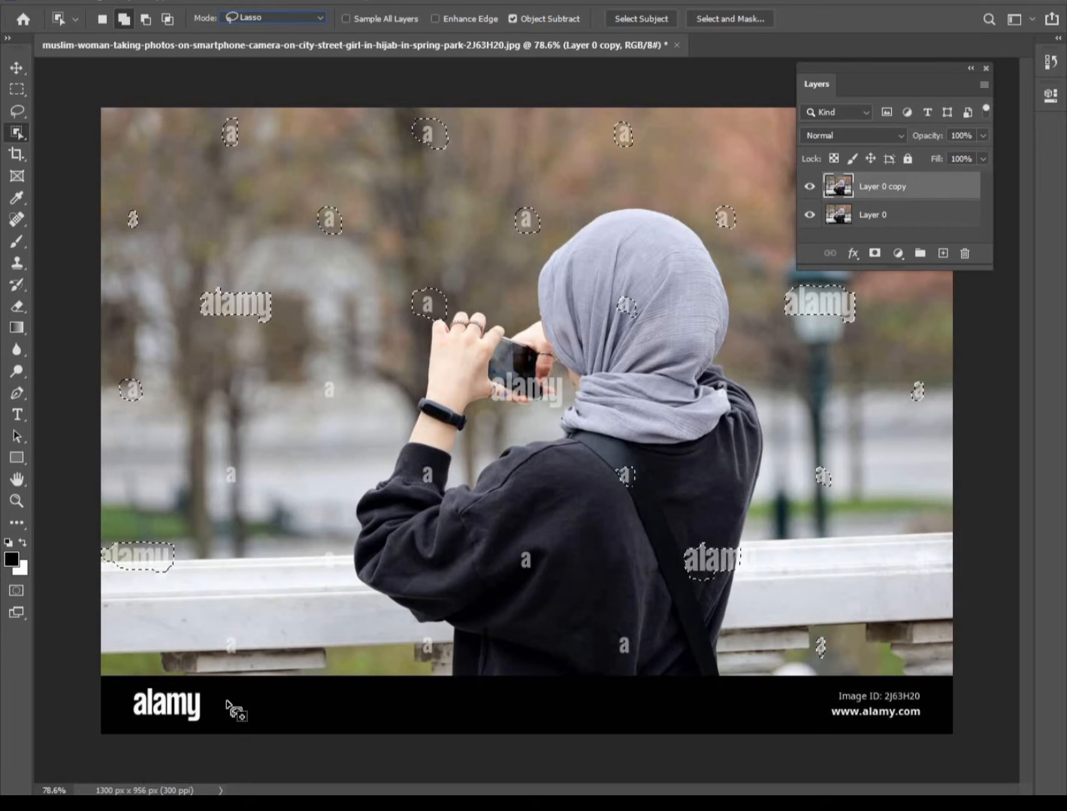
mouse_move(240, 633)
mouse_down()
mouse_move(224, 656)
mouse_move(237, 637)
mouse_up()
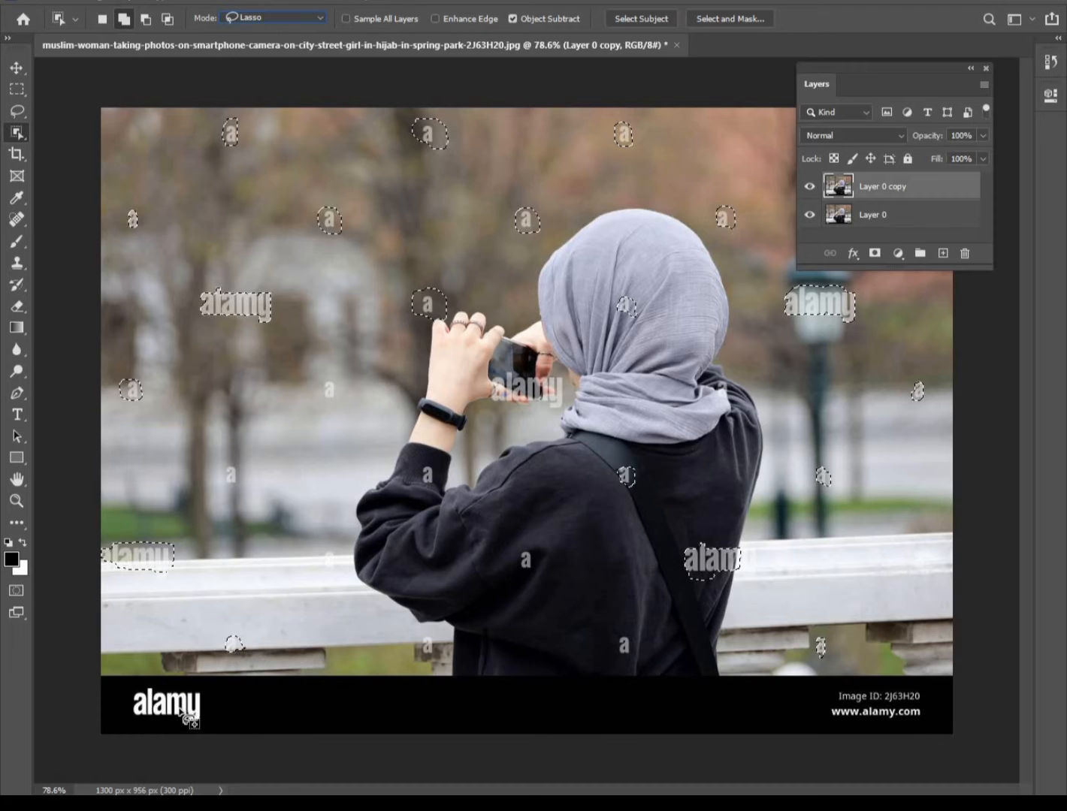
mouse_move(199, 688)
mouse_down()
mouse_move(125, 690)
mouse_move(133, 719)
mouse_move(190, 735)
mouse_move(214, 727)
mouse_move(194, 688)
mouse_up()
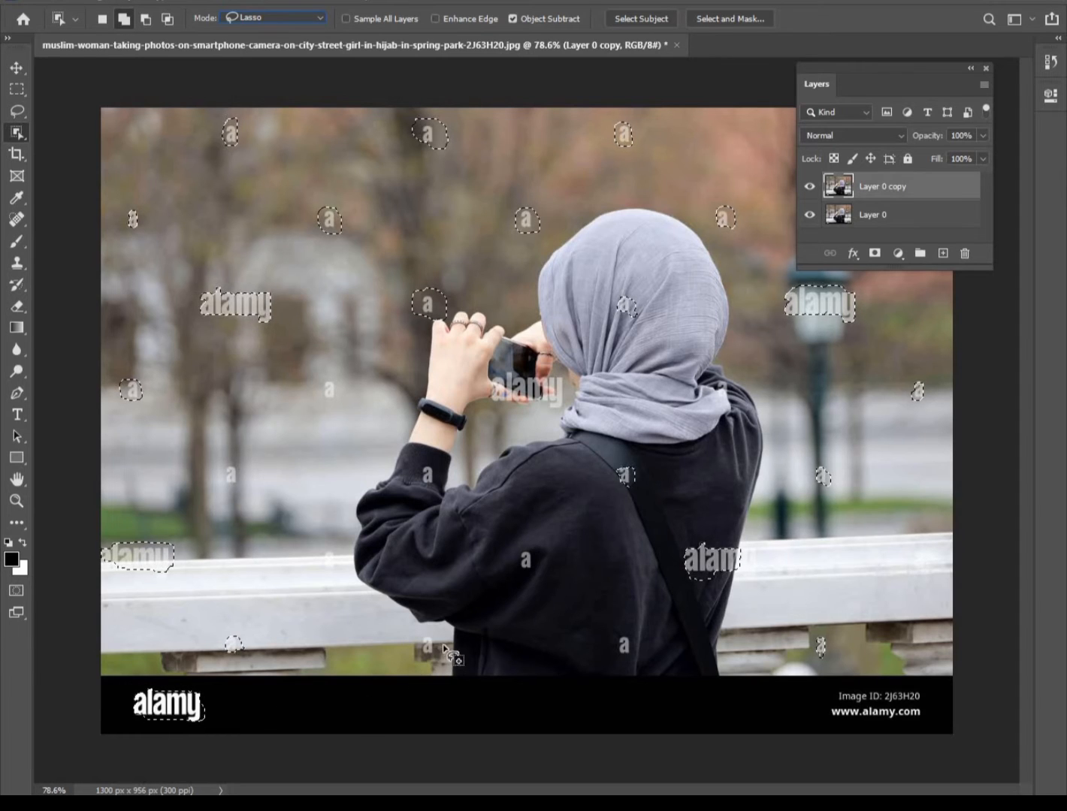
Step: Add the "a" marks below the elbow, on the lower jacket, on the jacket's back and on the sleeve to the selection
drag(426, 667, 438, 659)
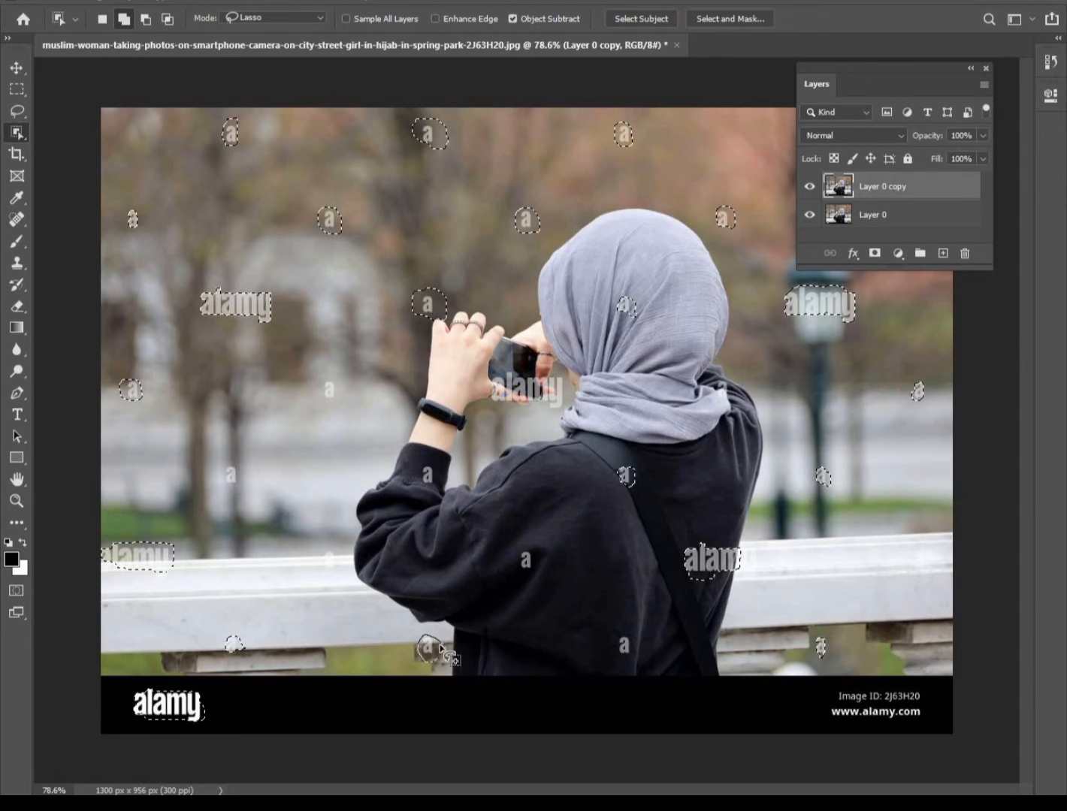
mouse_move(634, 638)
mouse_down()
mouse_move(625, 631)
mouse_move(612, 641)
mouse_move(640, 655)
mouse_move(635, 638)
mouse_up()
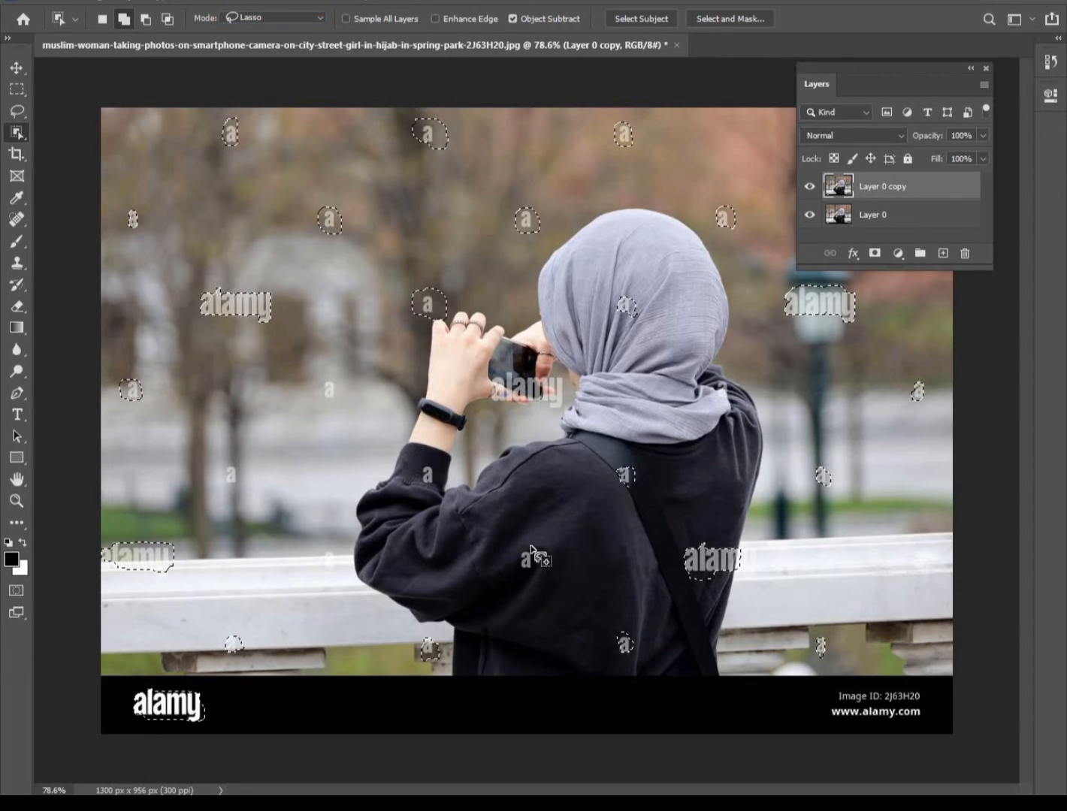
mouse_move(534, 559)
mouse_down()
mouse_move(518, 548)
mouse_move(531, 580)
mouse_move(544, 576)
mouse_move(530, 552)
mouse_up()
mouse_move(443, 495)
mouse_down()
mouse_move(424, 461)
mouse_move(417, 483)
mouse_move(435, 489)
mouse_move(442, 474)
mouse_move(420, 462)
mouse_move(448, 502)
mouse_up()
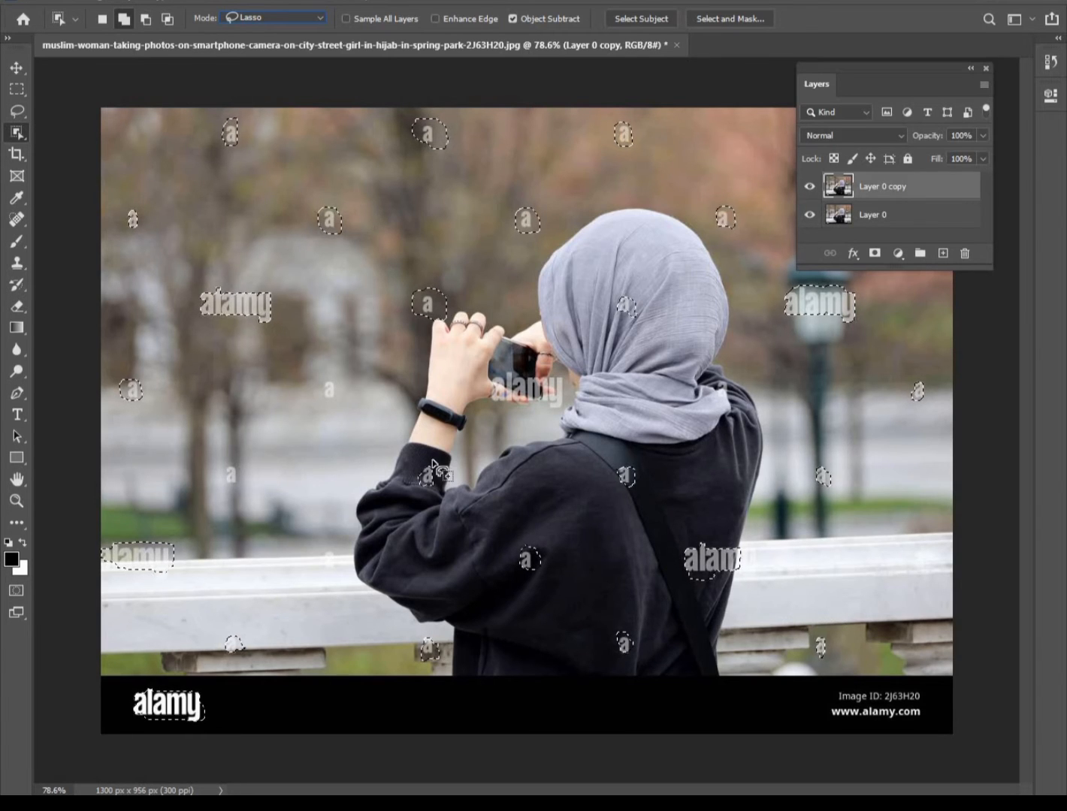
Step: Try to expand the watermark selection by 1 pixel and fill it using Content-Aware
click(193, 2)
mouse_move(338, 227)
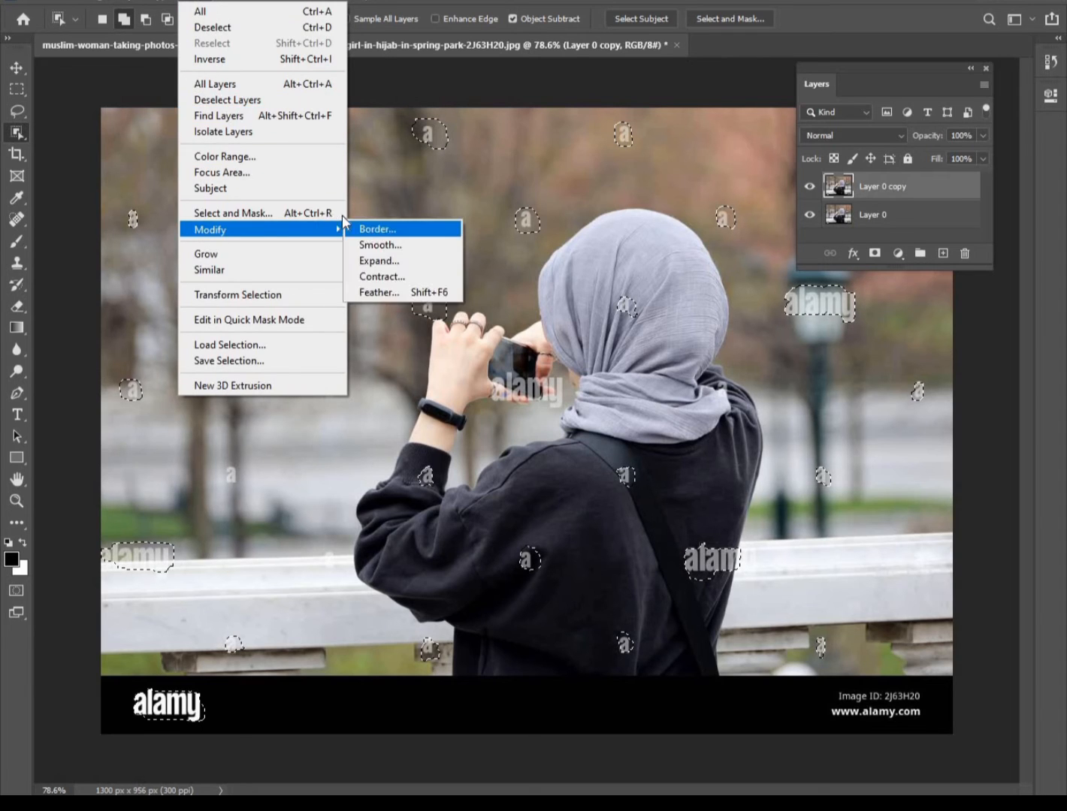
click(389, 263)
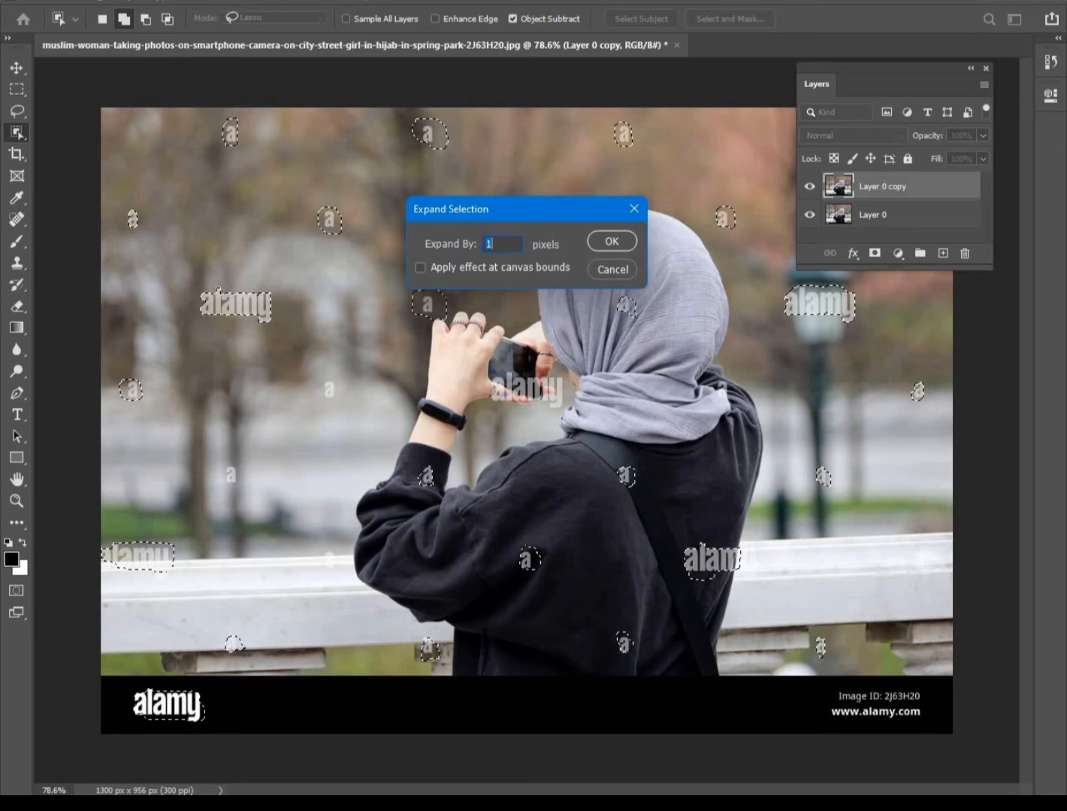
click(611, 242)
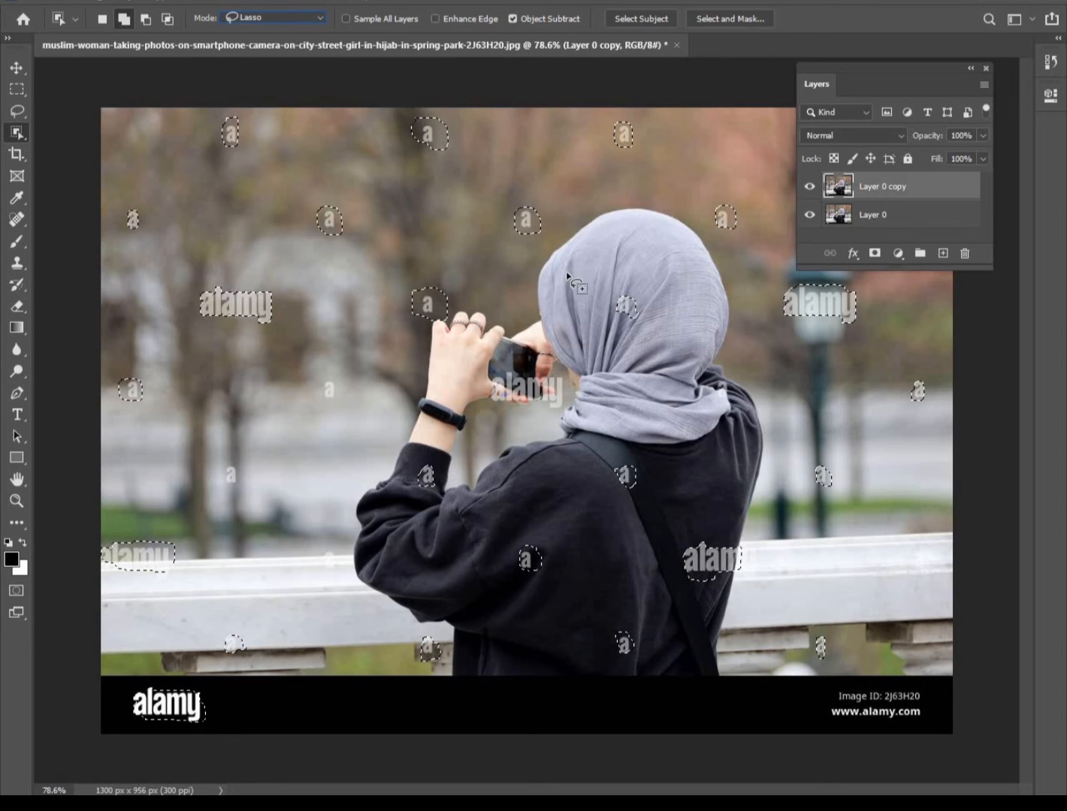
click(57, 2)
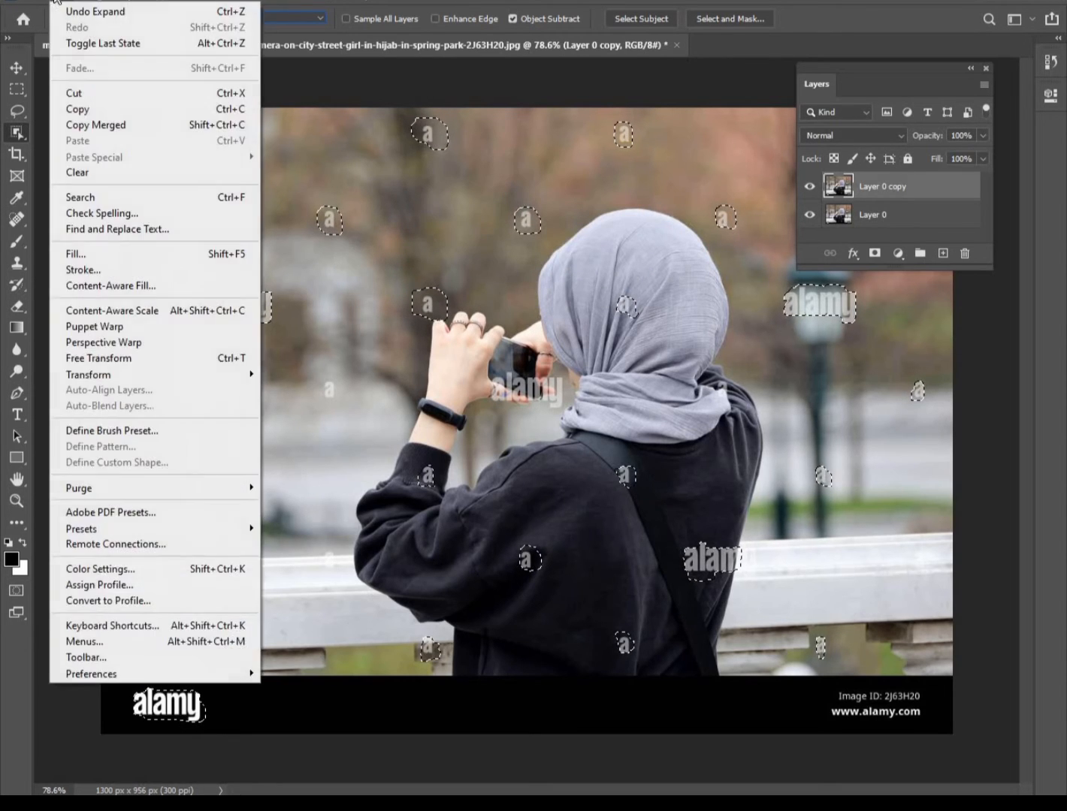
click(78, 255)
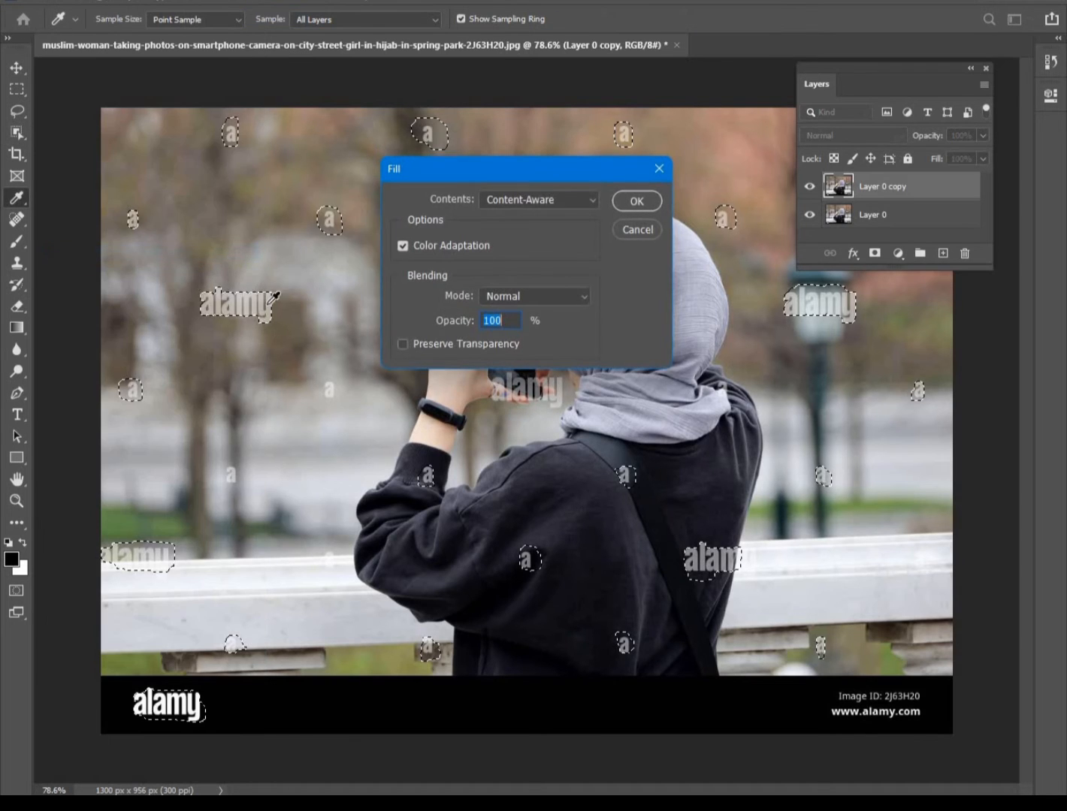
click(633, 201)
key(w)
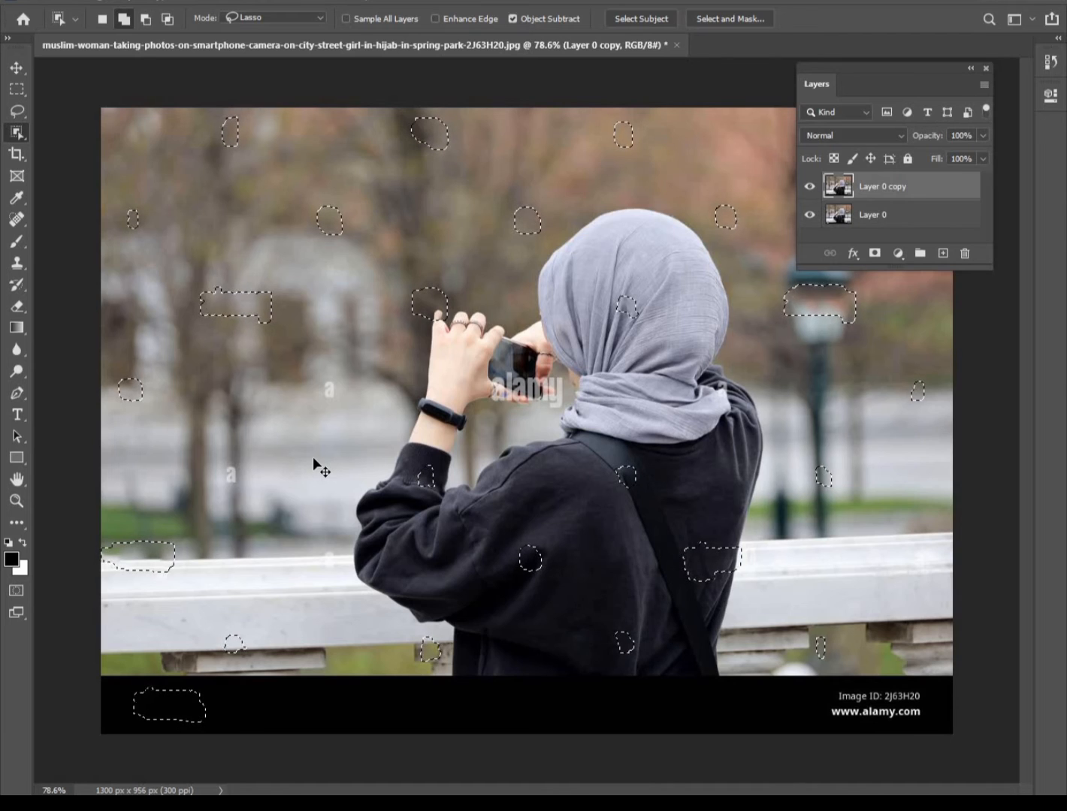
key(ctrl+z)
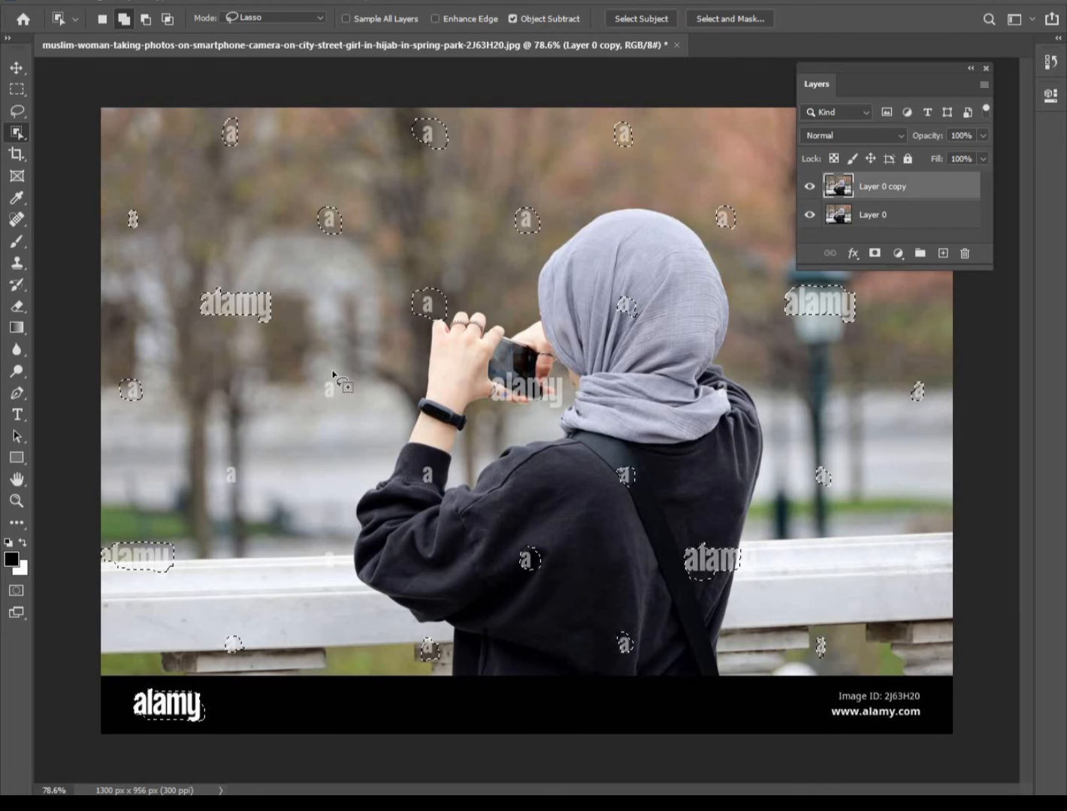
Step: Add the two unselected "a" marks in the blurred background left of the woman to the selection and expand it
drag(332, 372, 311, 393)
mouse_move(242, 469)
mouse_down()
mouse_move(223, 488)
mouse_move(235, 496)
mouse_move(226, 473)
mouse_up()
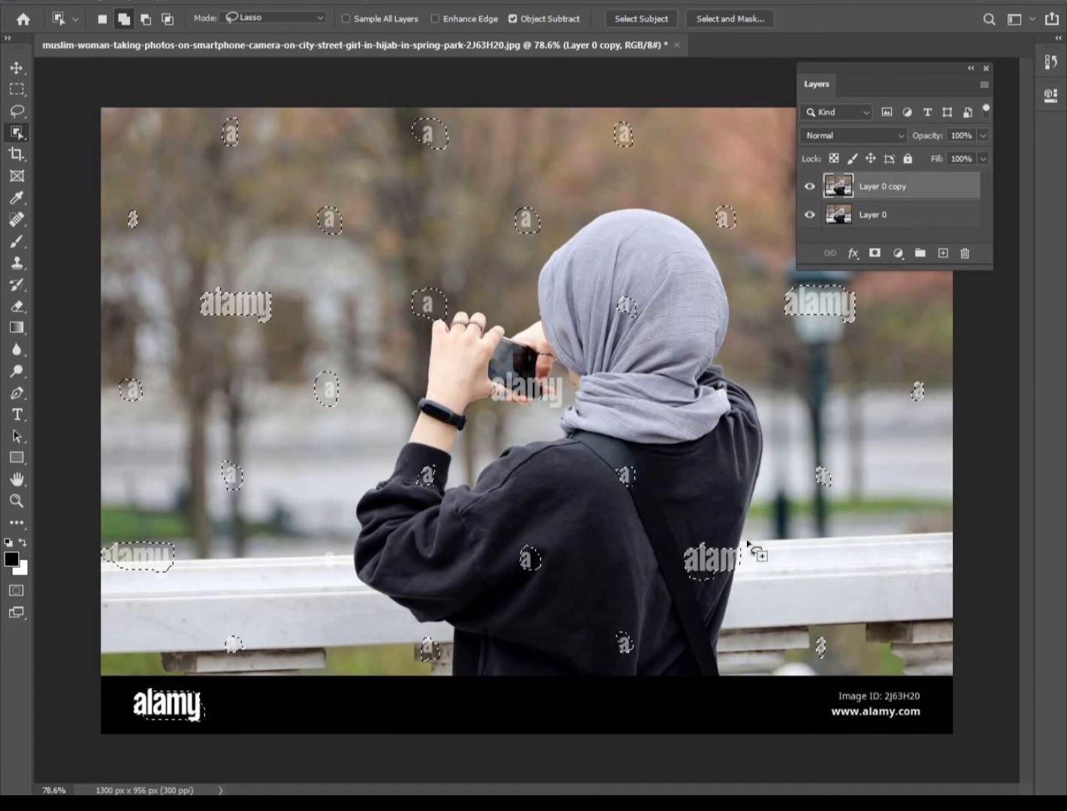
click(231, 6)
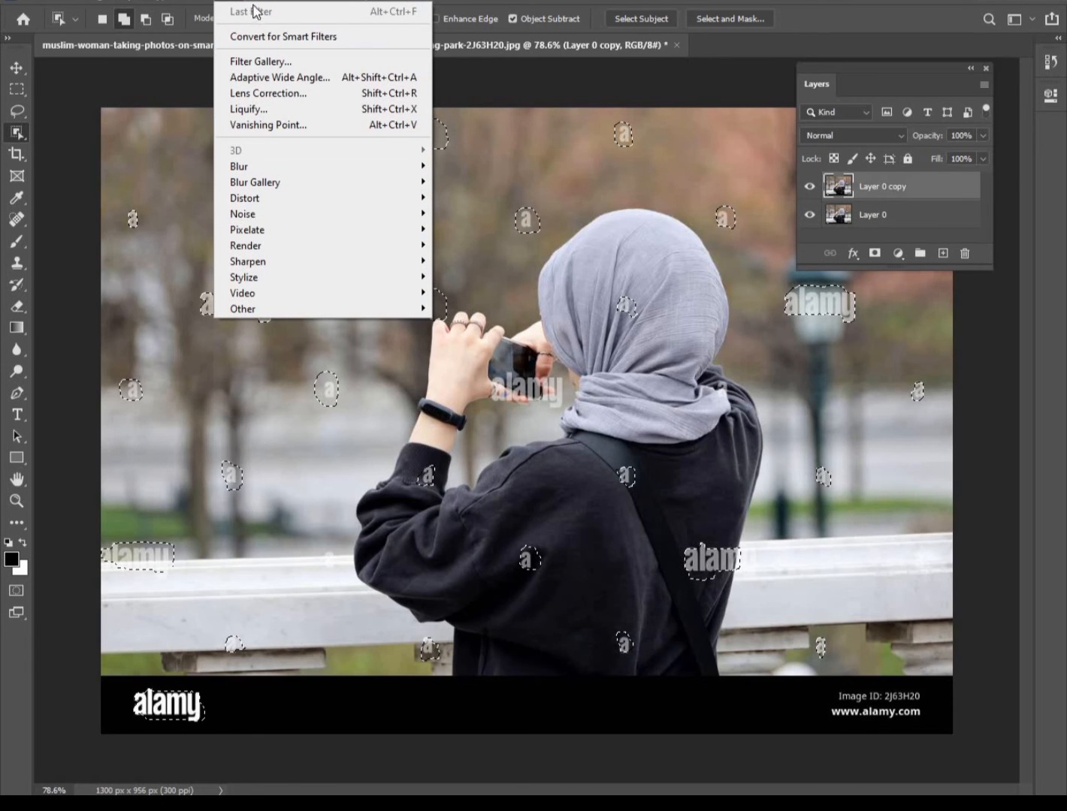
mouse_move(203, 3)
mouse_move(264, 230)
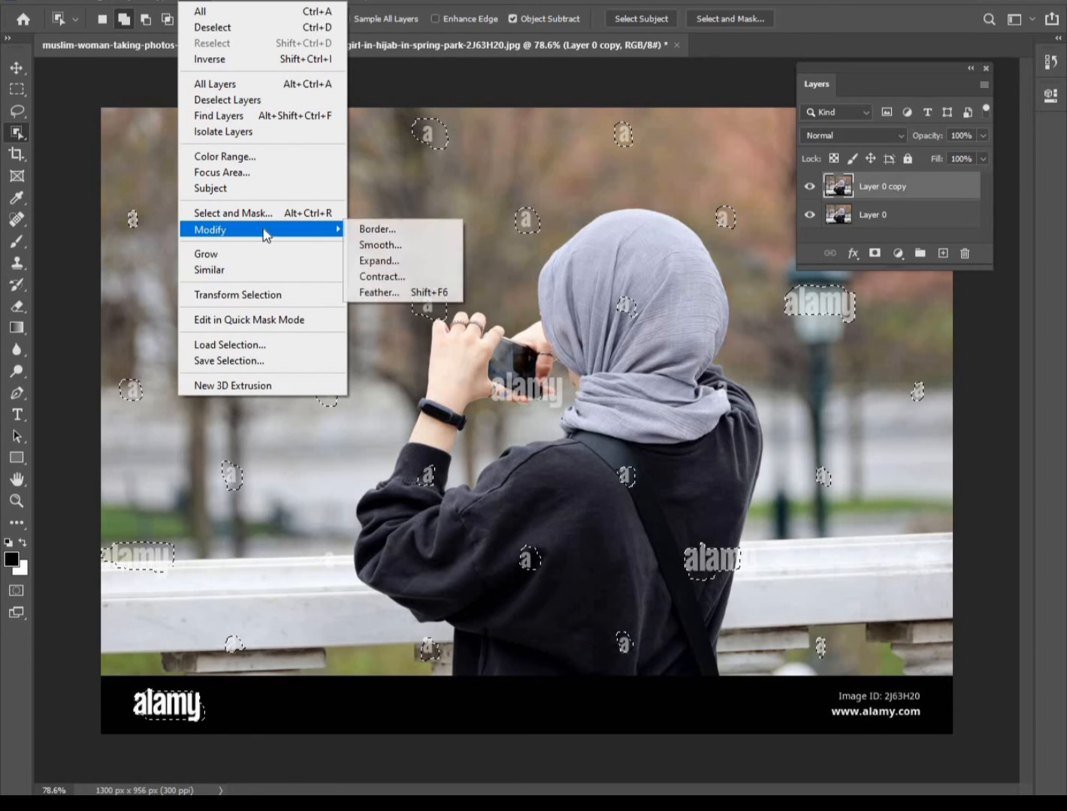
click(388, 263)
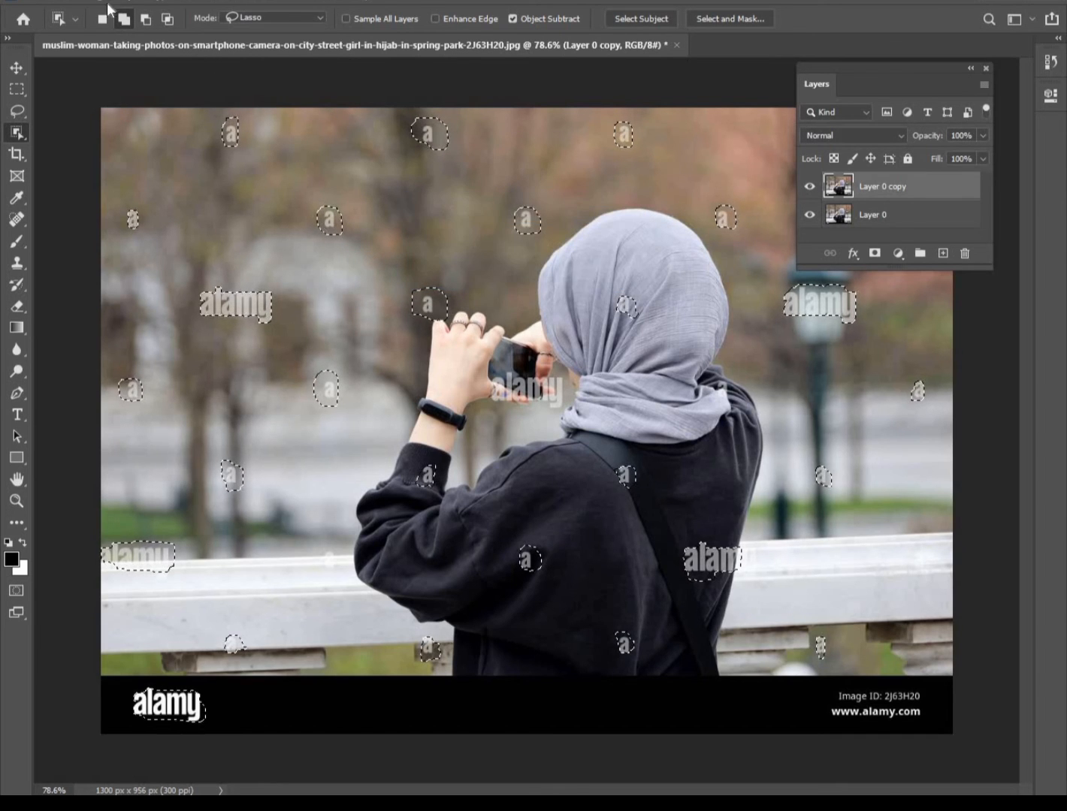
Step: Fill the selected areas using Content-Aware with Color Adaptation, Normal mode and 100% opacity, and deselect
click(81, 1)
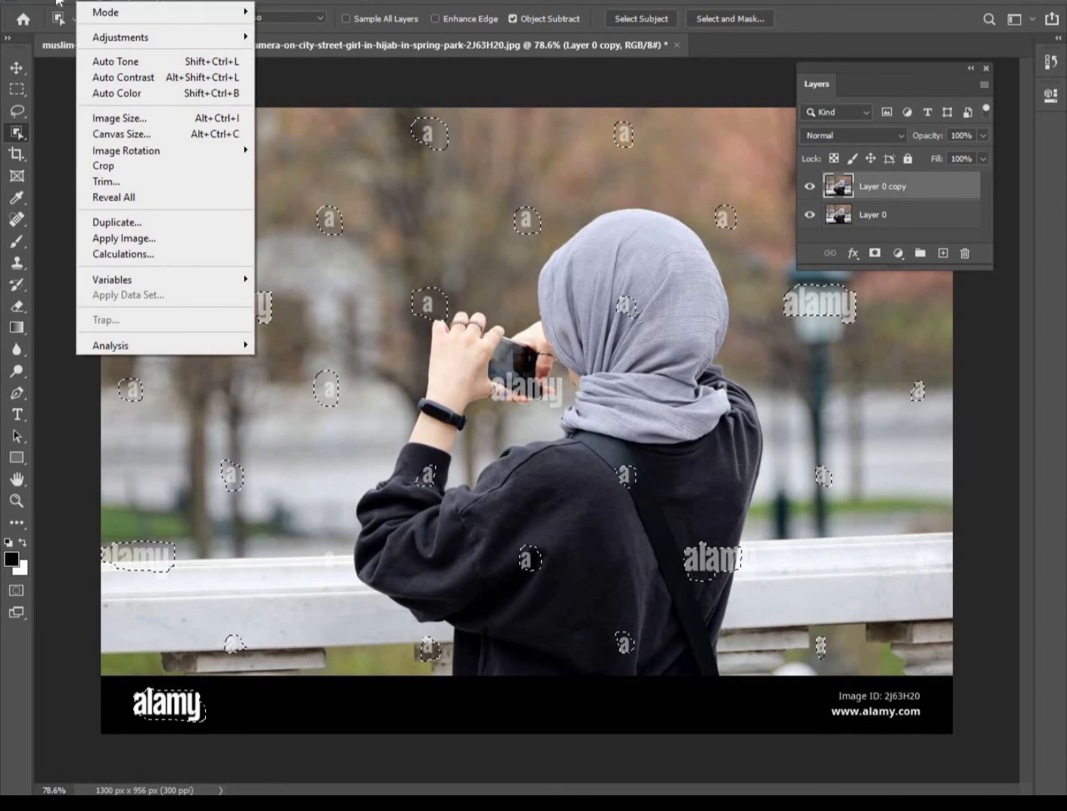
mouse_move(60, 3)
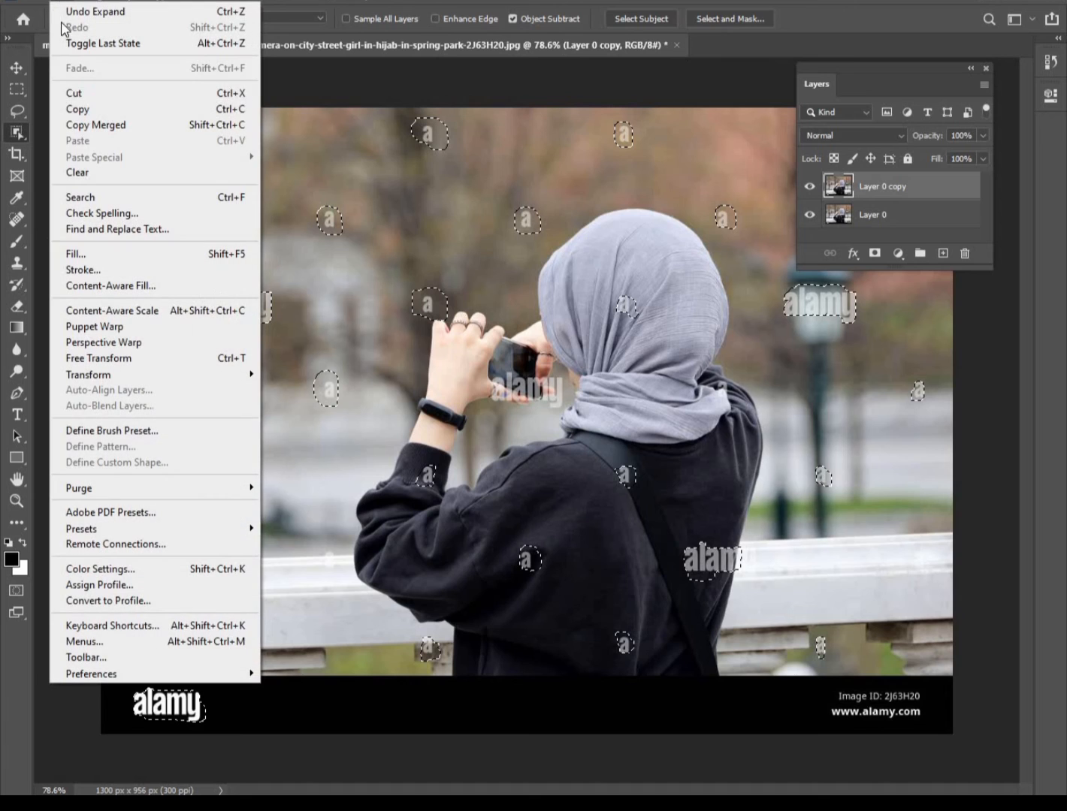
click(78, 255)
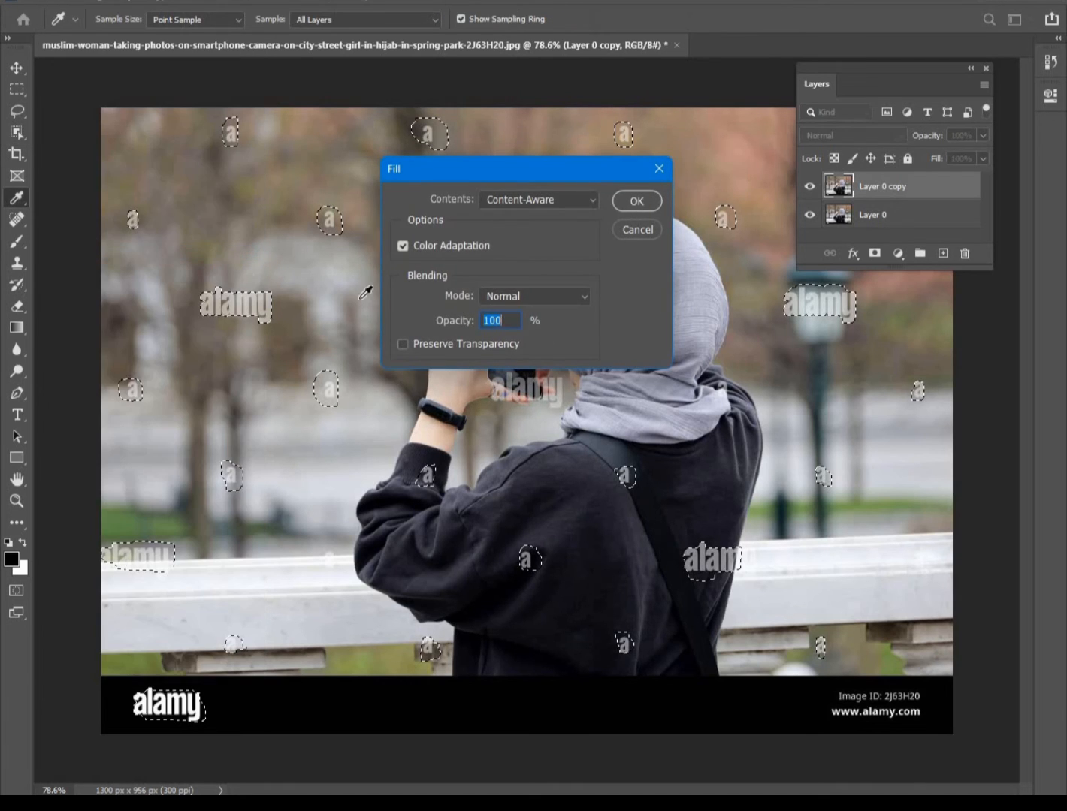
click(636, 201)
key(w)
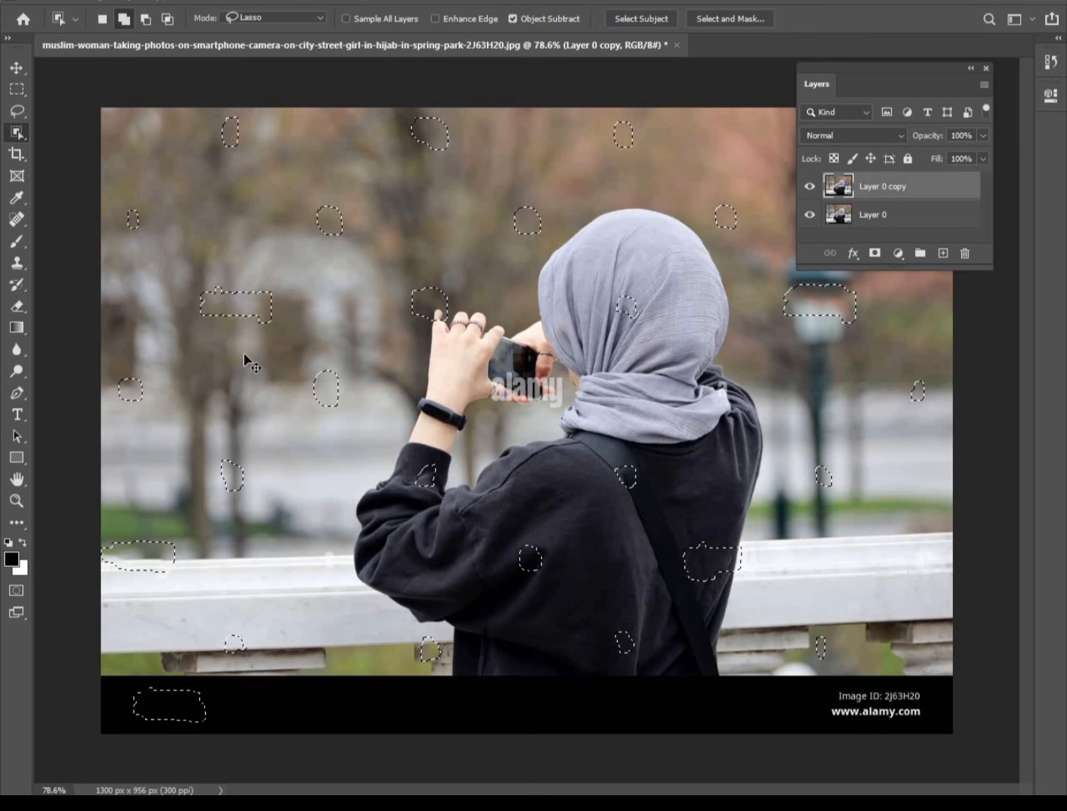
key(ctrl+d)
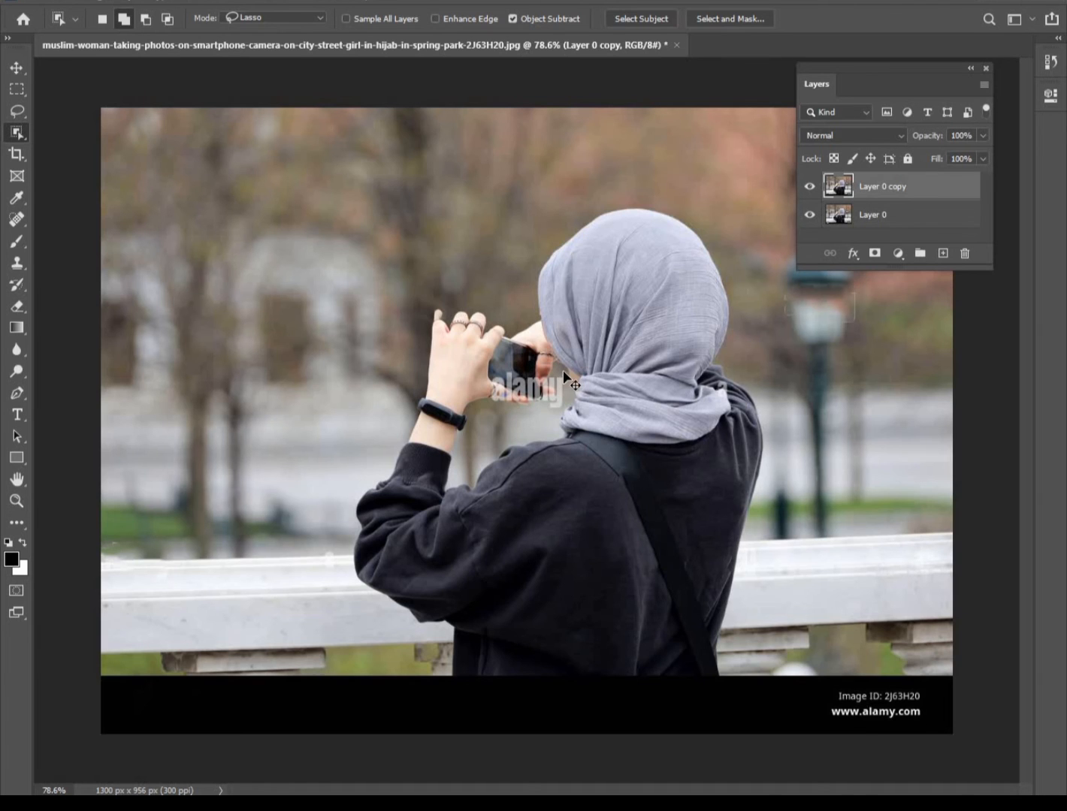
Step: Select the alamy watermark over the phone and hand, and add the image ID and web address text in the black strip
mouse_move(563, 369)
mouse_down()
mouse_move(531, 365)
mouse_move(552, 362)
mouse_move(554, 373)
mouse_up()
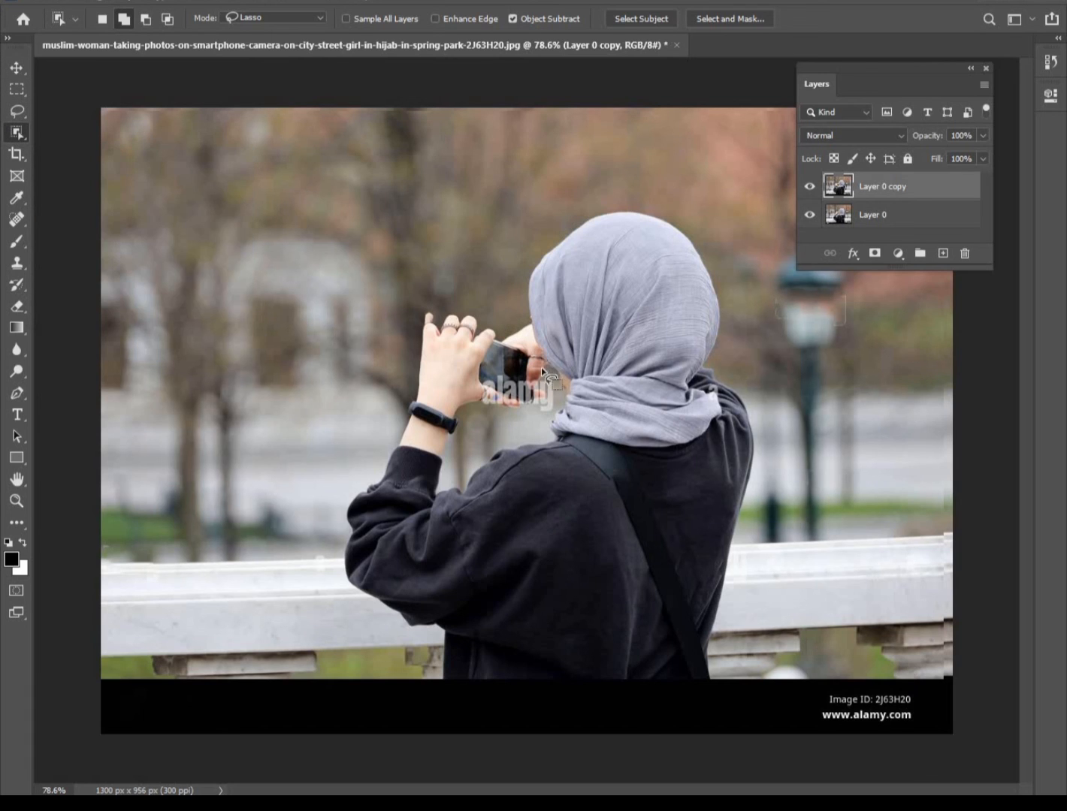
drag(549, 369, 488, 379)
drag(560, 405, 553, 373)
mouse_move(915, 688)
mouse_down()
mouse_move(825, 691)
mouse_move(812, 711)
mouse_move(847, 731)
mouse_move(901, 734)
mouse_move(925, 720)
mouse_move(898, 694)
mouse_up()
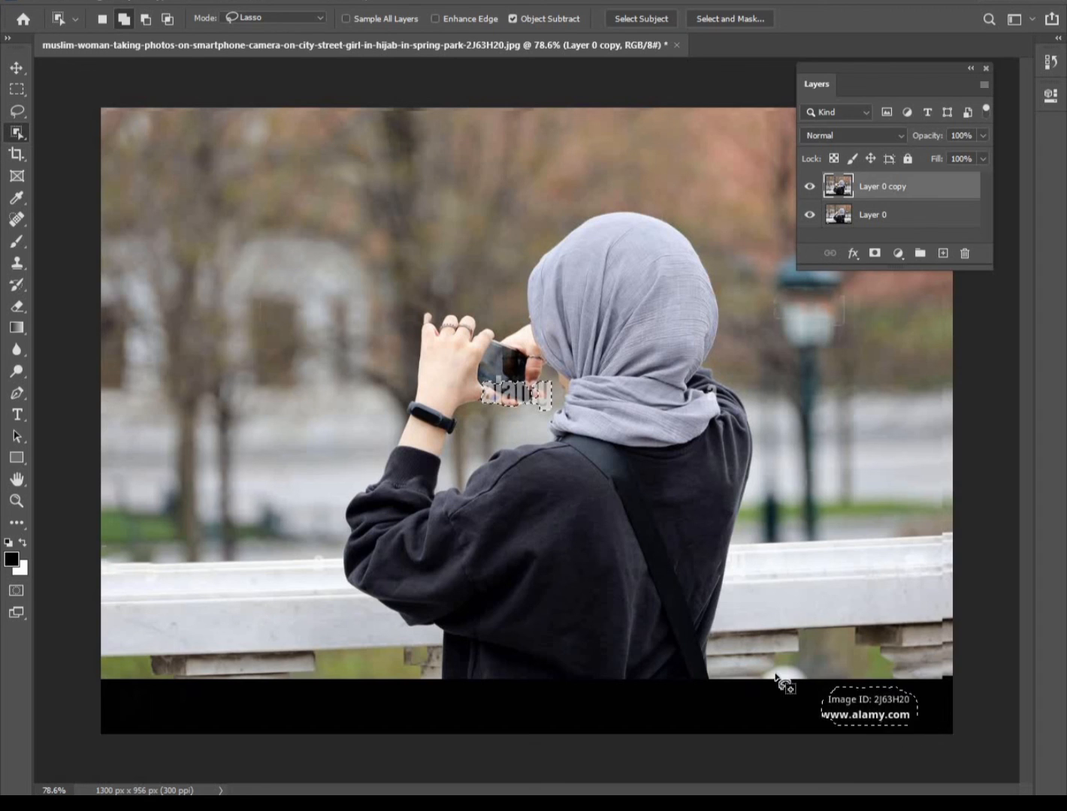
Step: Expand the selection around the watermark and footer text by 1 pixel
click(204, 2)
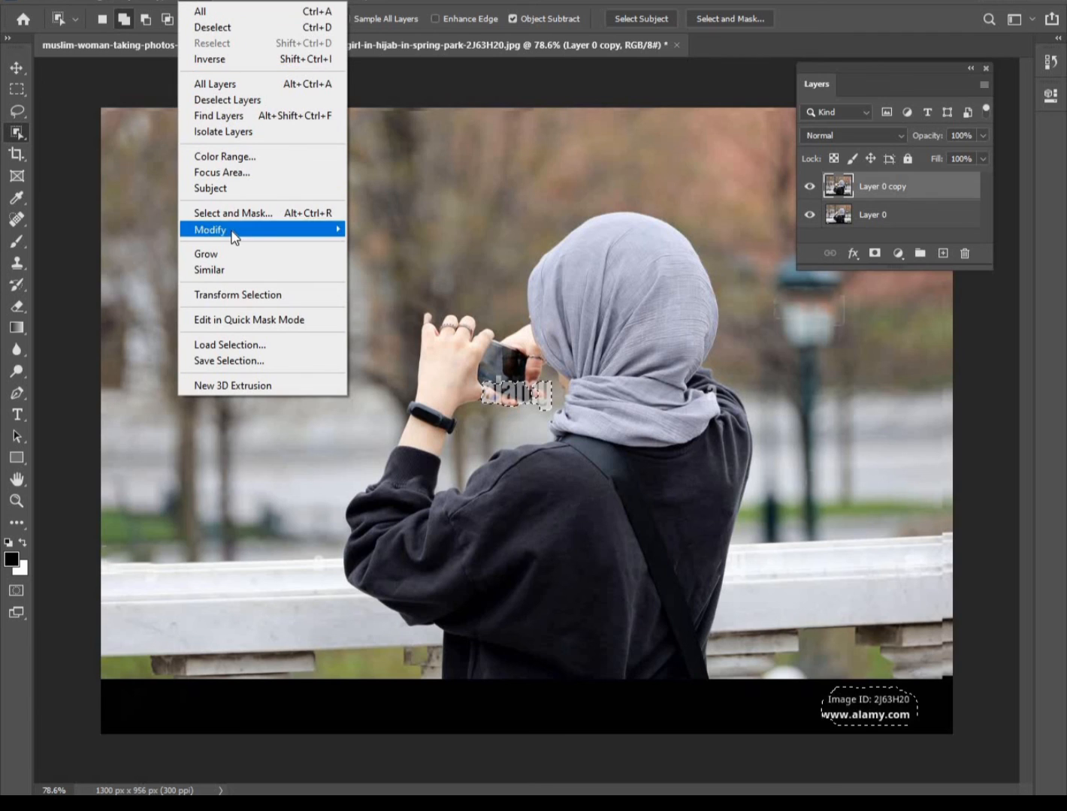
mouse_move(233, 230)
click(378, 261)
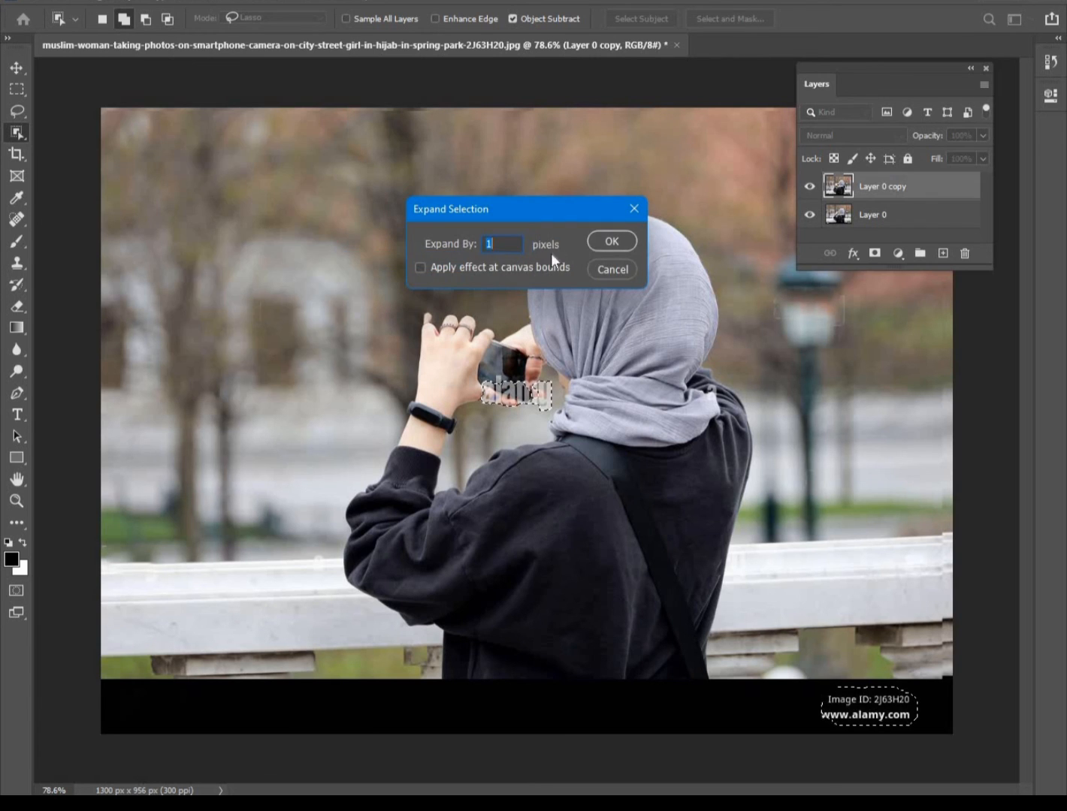
click(605, 241)
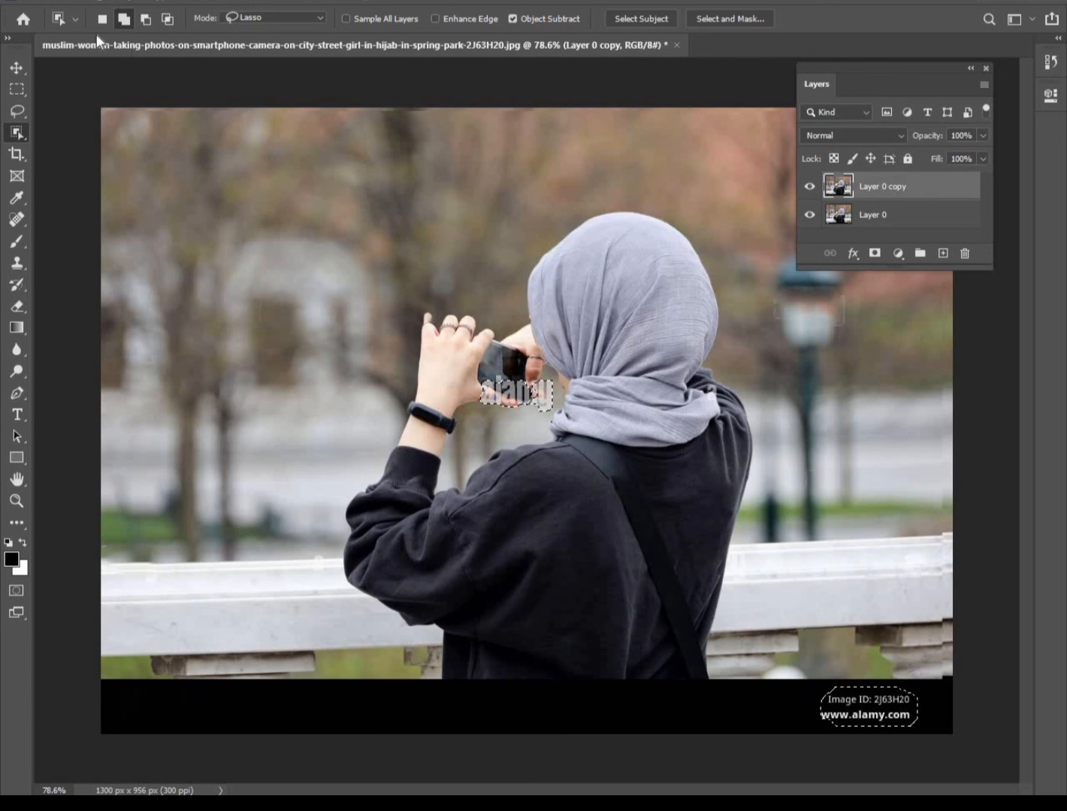
Step: Fill the selected hand watermark and footer text areas using Content-Aware, and deselect
click(67, 3)
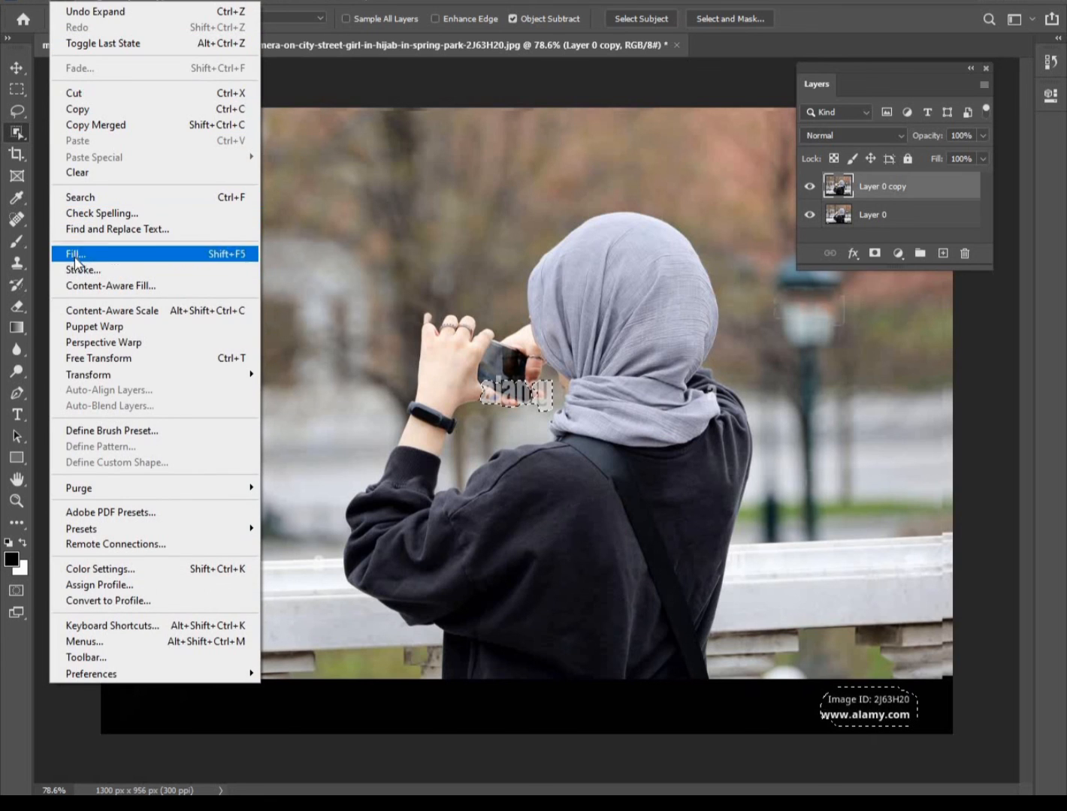
click(75, 254)
click(631, 201)
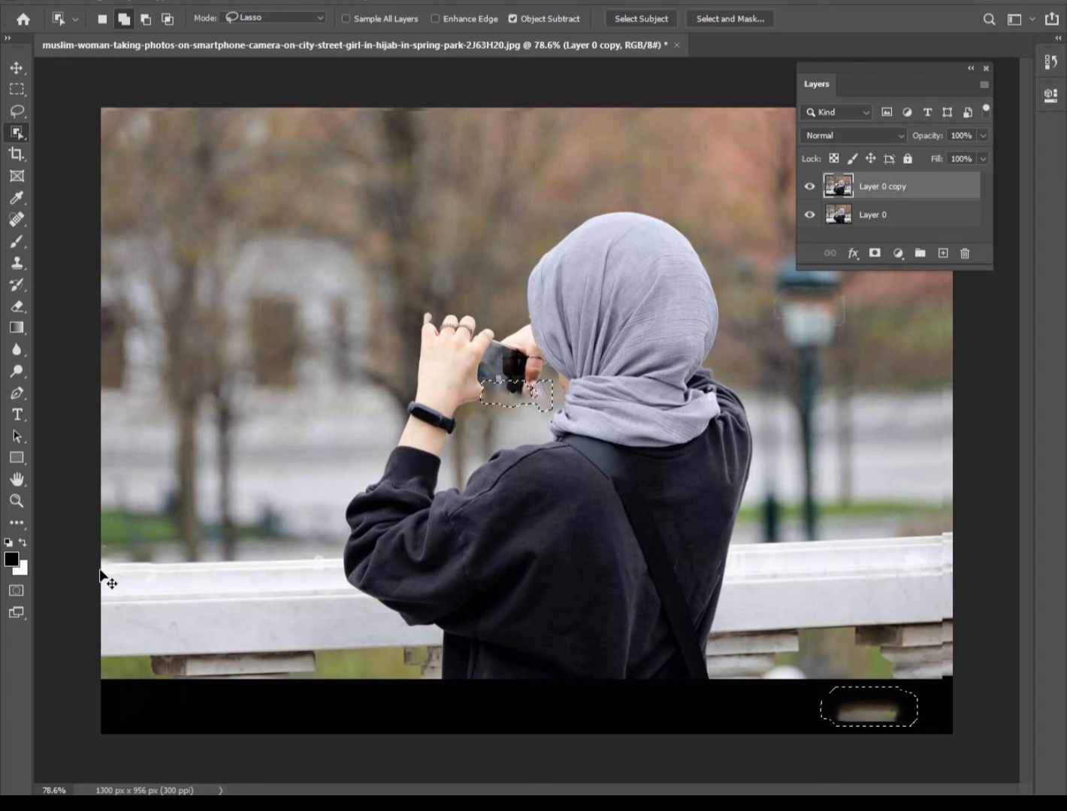
key(ctrl+d)
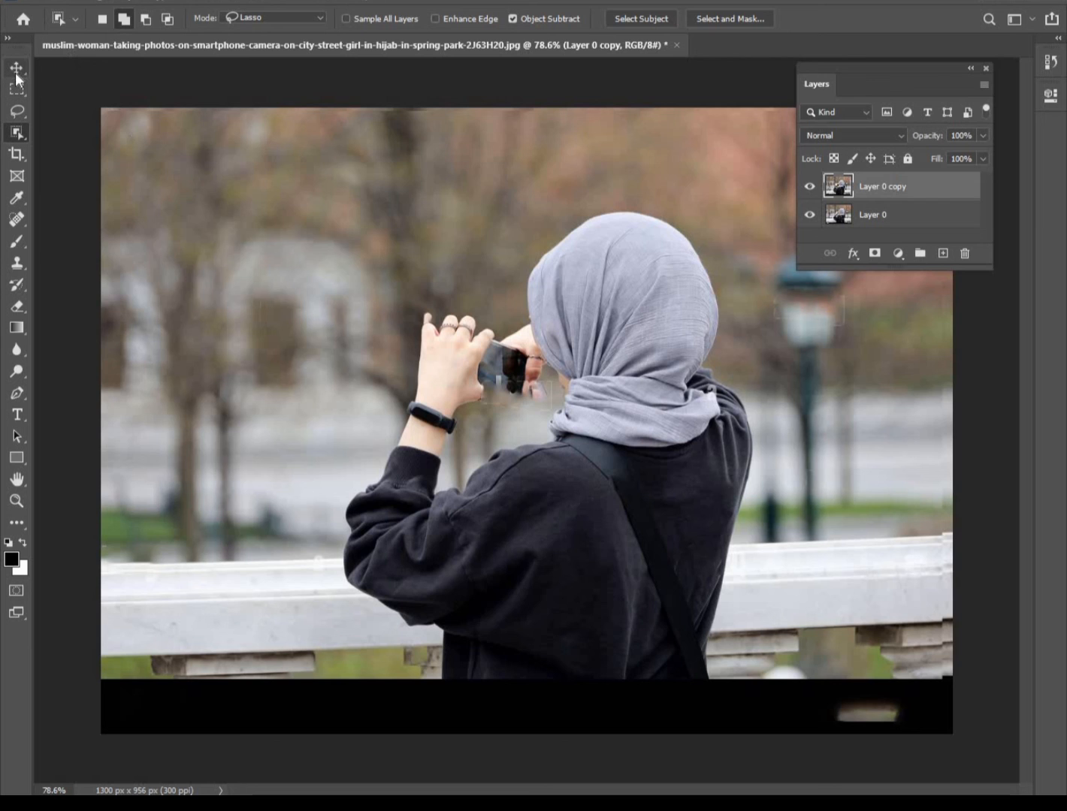
Step: Toggle the visibility of Layer 0 copy several times to compare the retouched photo with the original
click(810, 186)
click(810, 186)
click(810, 187)
click(810, 186)
click(811, 188)
click(811, 188)
click(811, 187)
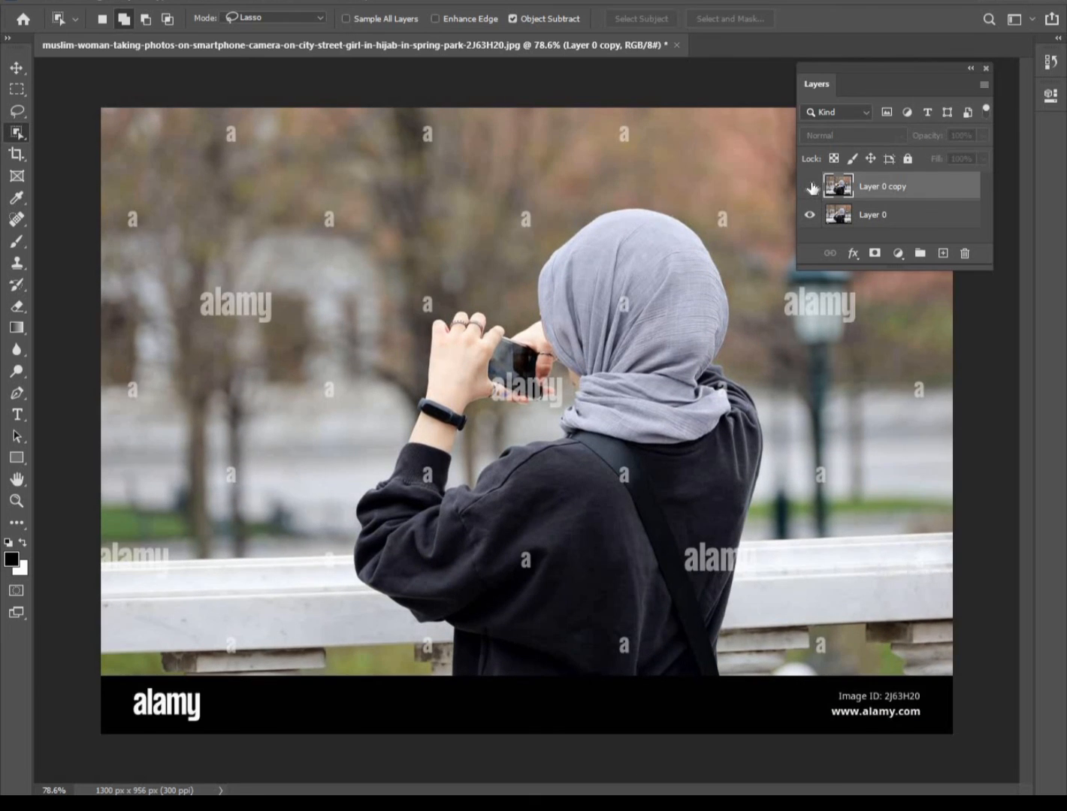